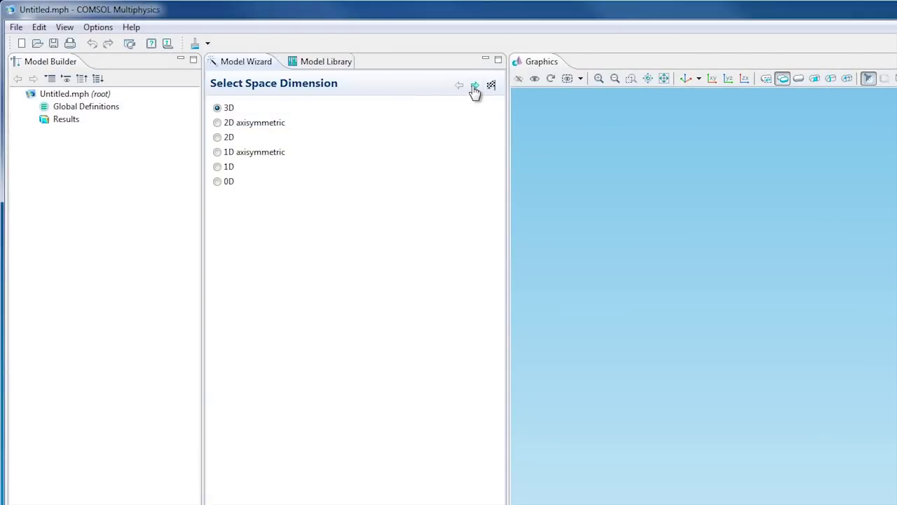
Step: Finish the new 3D model wizard with Solid Mechanics physics and a Stationary study
{"action": "left_click", "coordinate": [475, 85]}
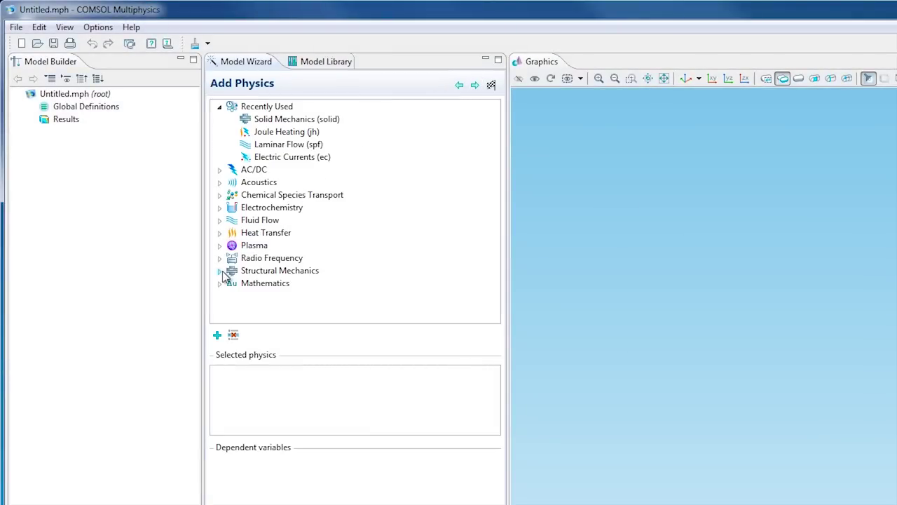
{"action": "left_click", "coordinate": [220, 271]}
{"action": "right_click", "coordinate": [291, 160]}
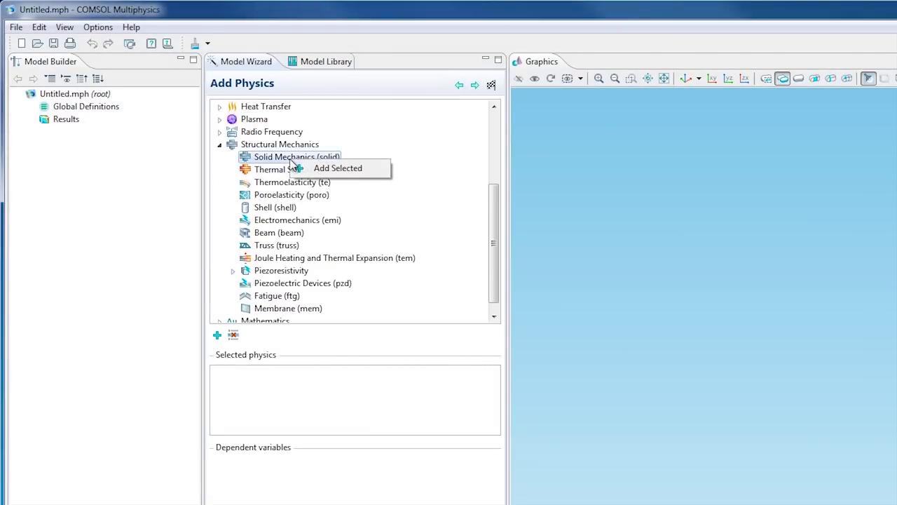
{"action": "left_click", "coordinate": [323, 172]}
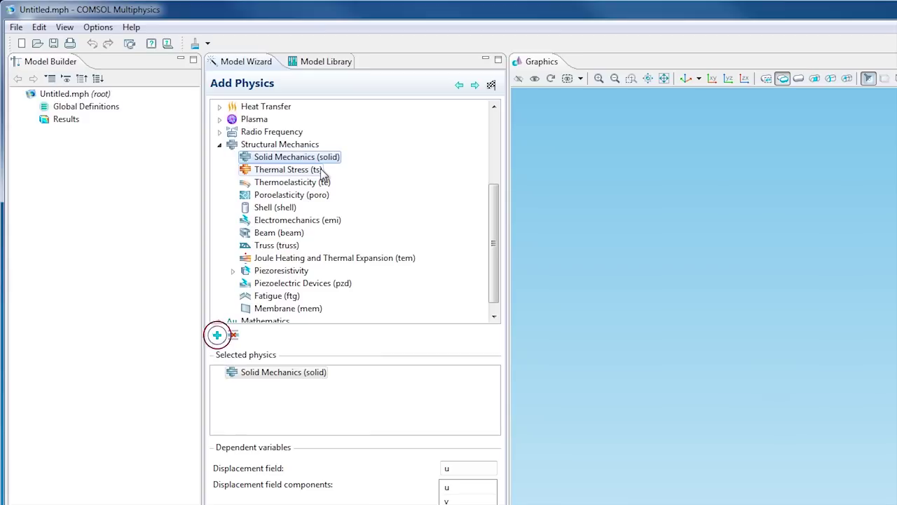
{"action": "left_click", "coordinate": [475, 84]}
{"action": "left_click", "coordinate": [290, 228]}
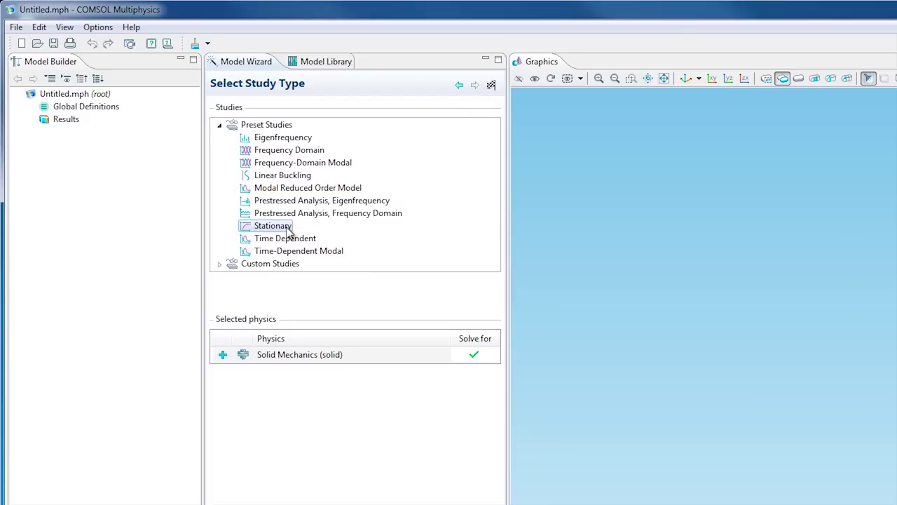
{"action": "left_click", "coordinate": [491, 86]}
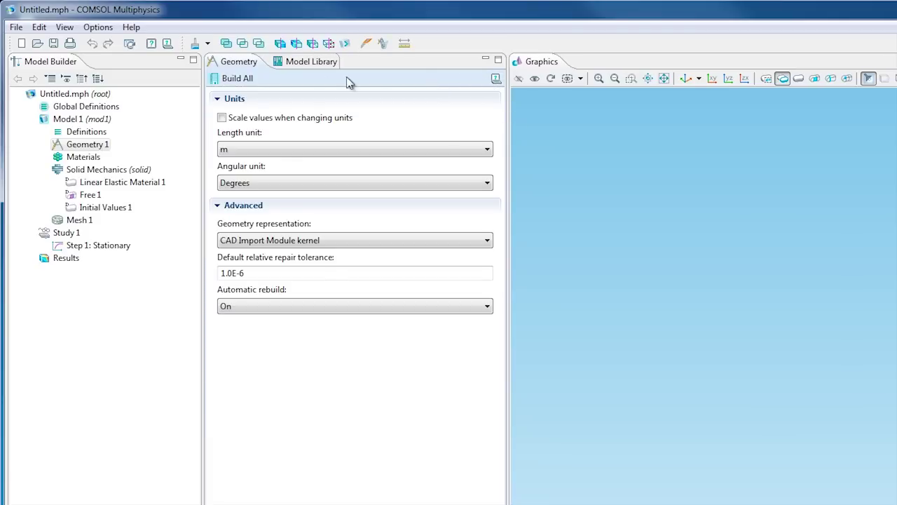
Step: Add a global Parameters table defining theta0 = 180[deg] and P0 = 1e7[Pa]
{"action": "left_click", "coordinate": [99, 107]}
{"action": "right_click", "coordinate": [98, 109]}
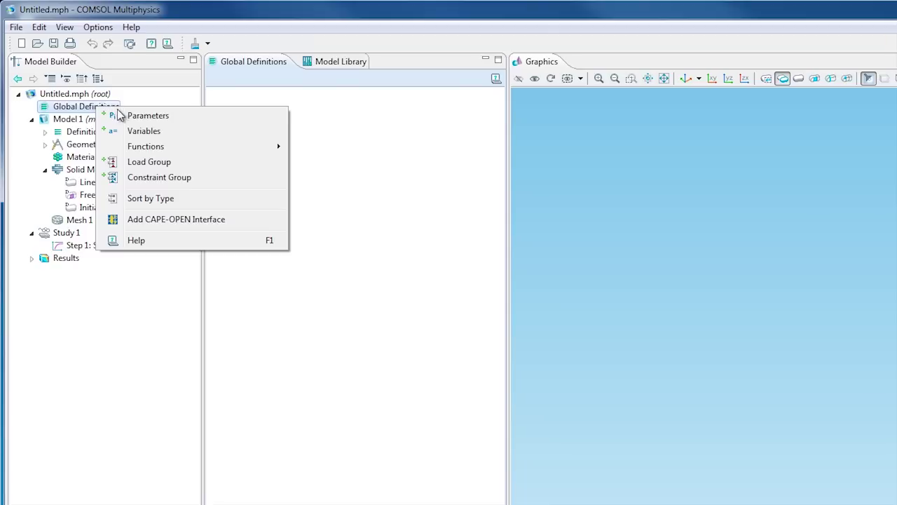
{"action": "left_click", "coordinate": [133, 115]}
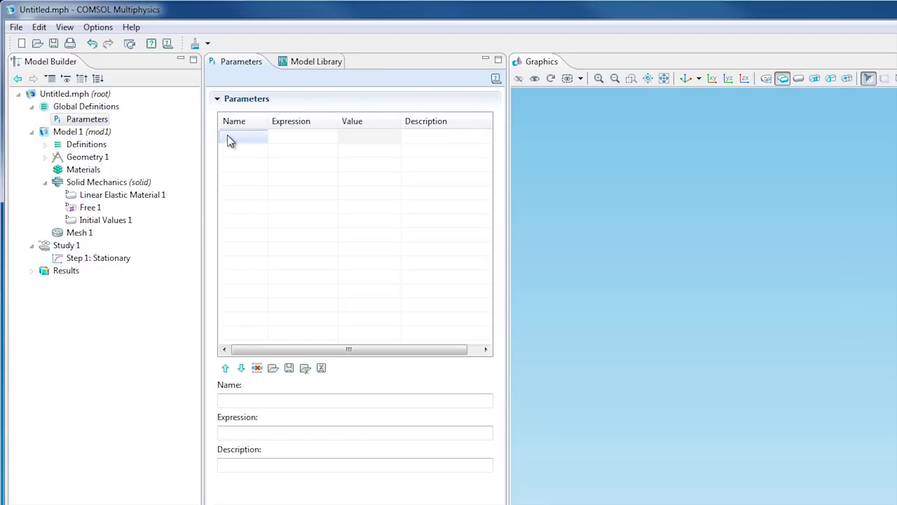
{"action": "left_click", "coordinate": [228, 137]}
{"action": "key", "text": "Tab"}
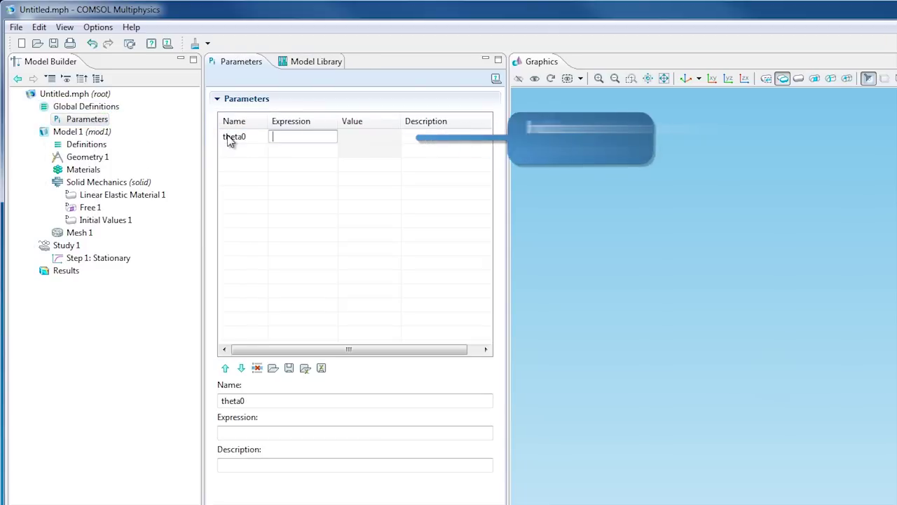
{"action": "type", "text": "180[deg"}
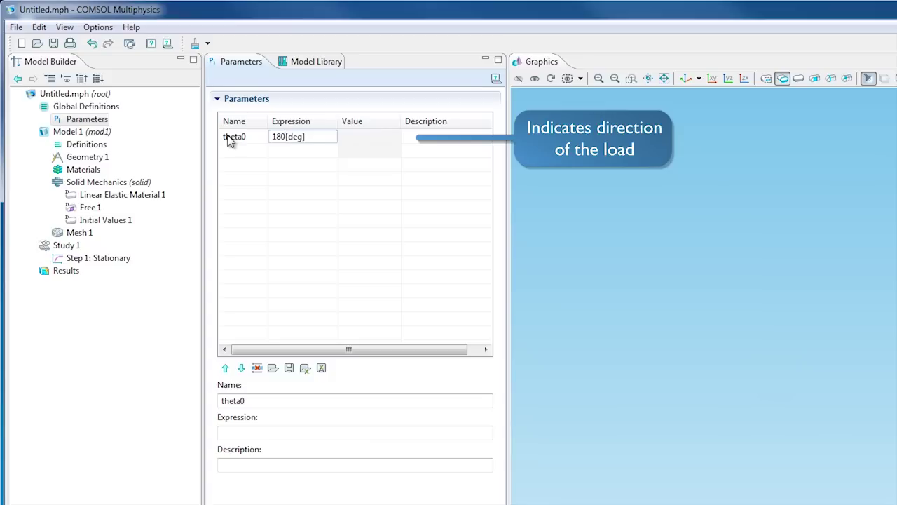
{"action": "key", "text": "Return"}
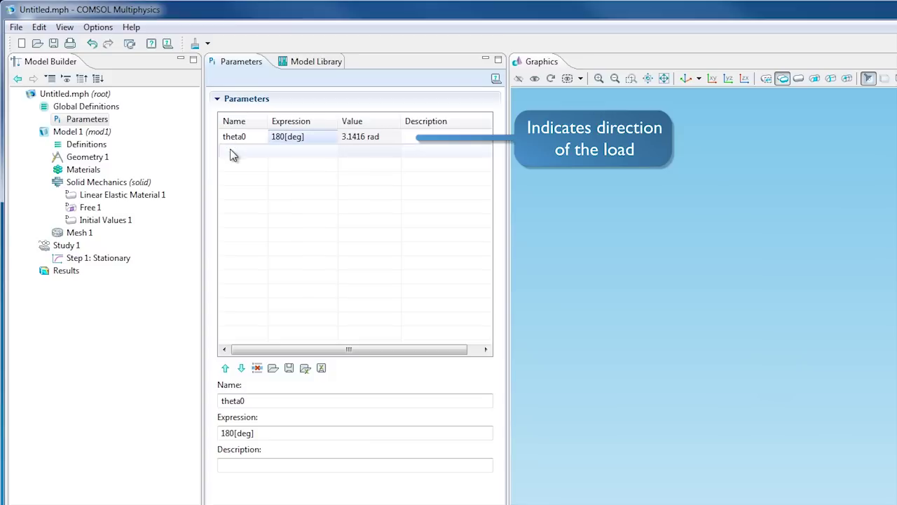
{"action": "left_click", "coordinate": [231, 150]}
{"action": "type", "text": "P0"}
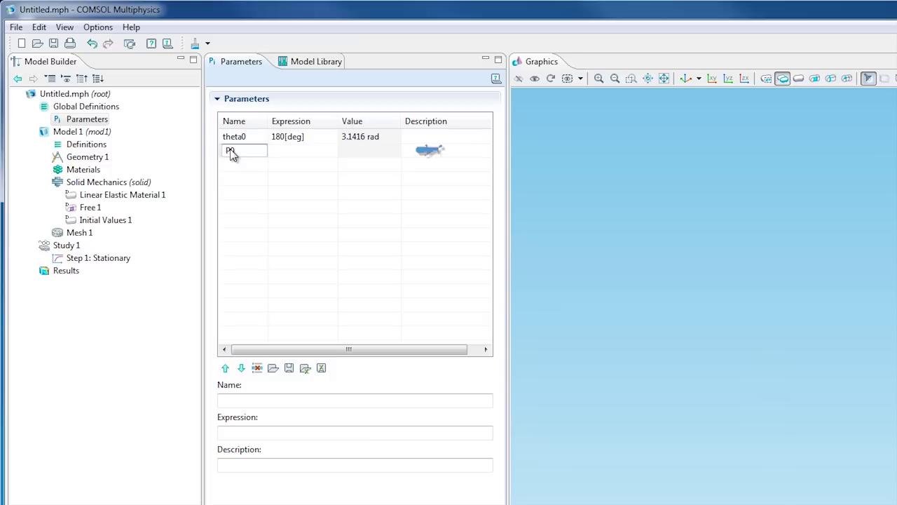
{"action": "key", "text": "Tab"}
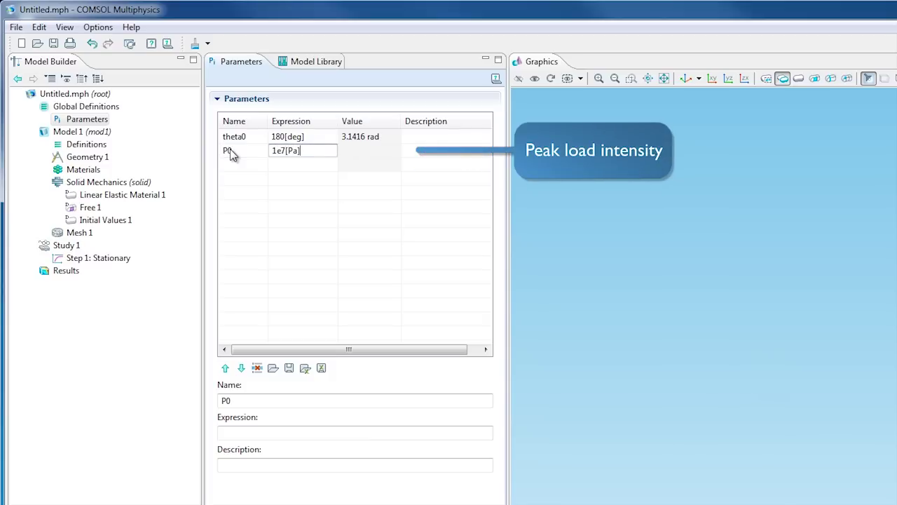
{"action": "key", "text": "Return"}
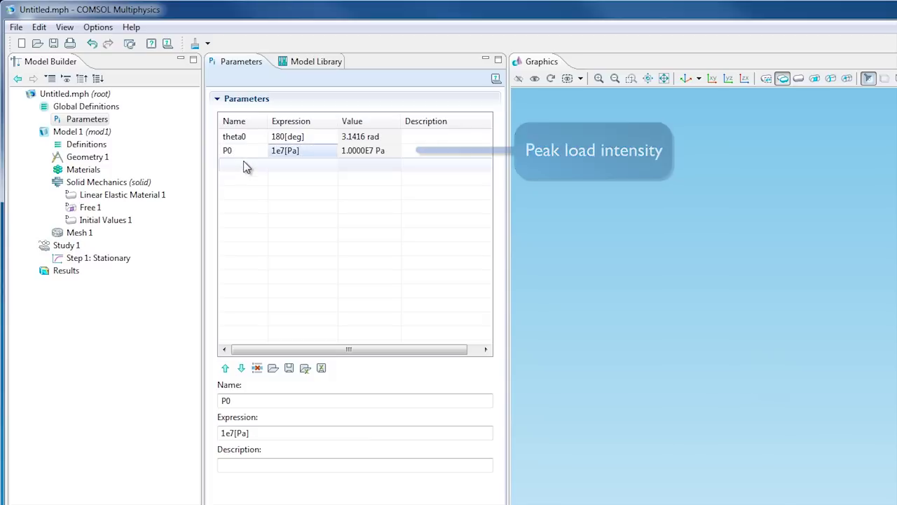
Step: Add the parameters y0 = -200[mm] and z0 = 50[mm]
{"action": "left_click", "coordinate": [242, 164]}
{"action": "type", "text": "y0"}
{"action": "key", "text": "Tab"}
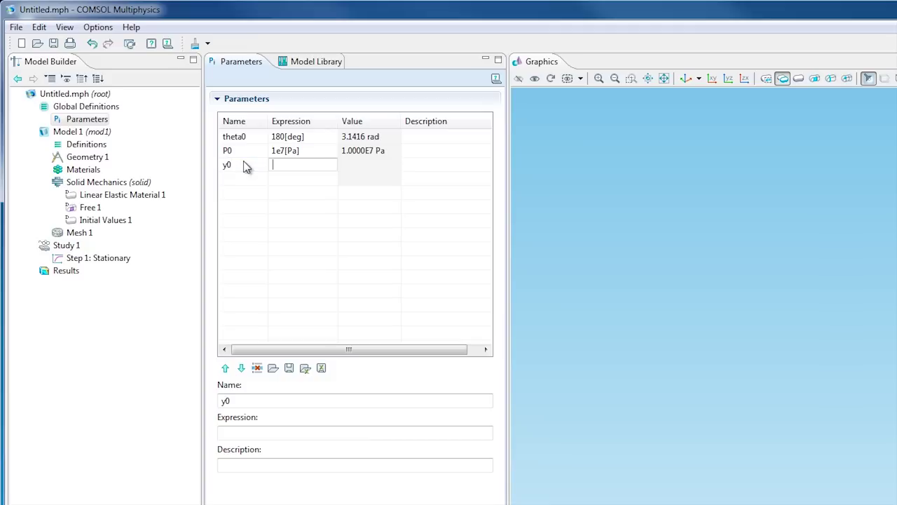
{"action": "type", "text": "-200[mm"}
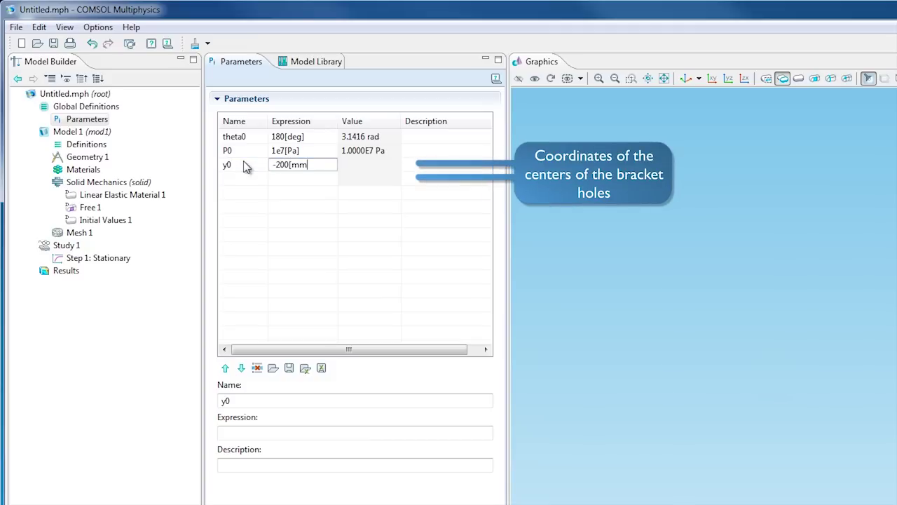
{"action": "type", "text": "]"}
{"action": "key", "text": "Return"}
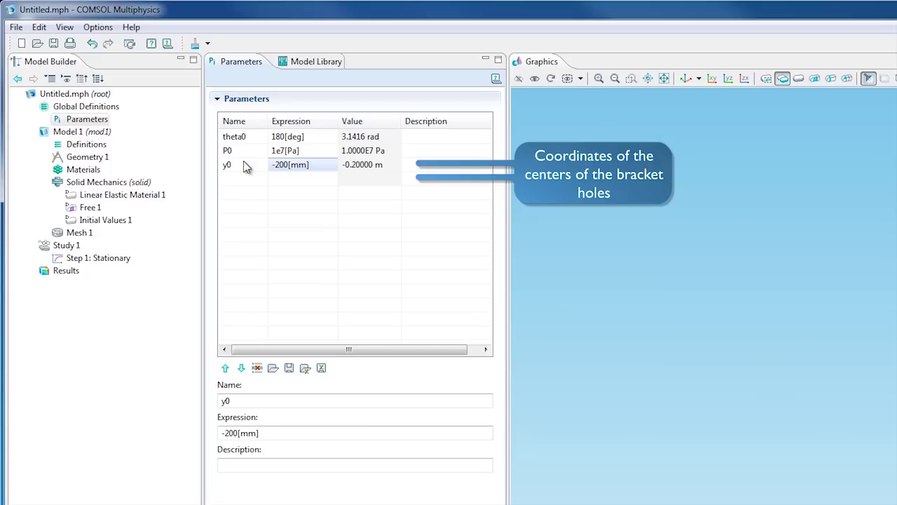
{"action": "left_click", "coordinate": [245, 179]}
{"action": "type", "text": "z0"}
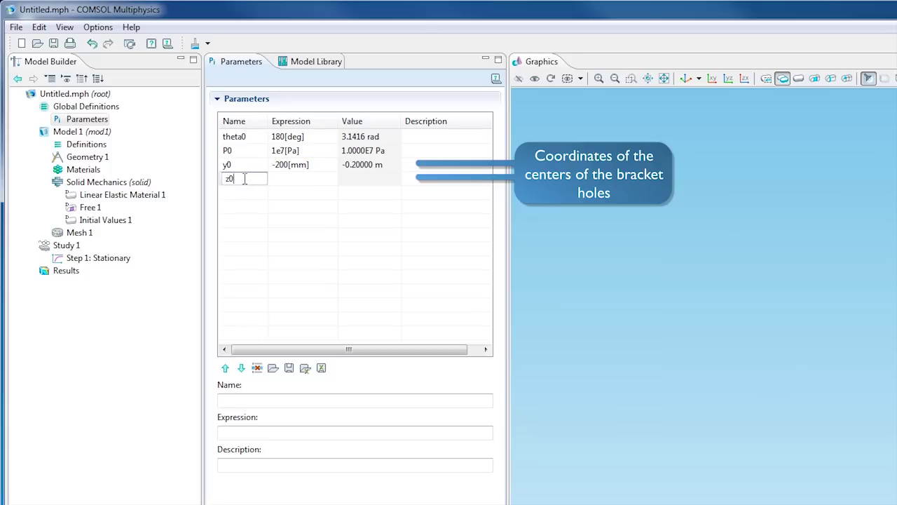
{"action": "key", "text": "Tab"}
{"action": "type", "text": "50[mm"}
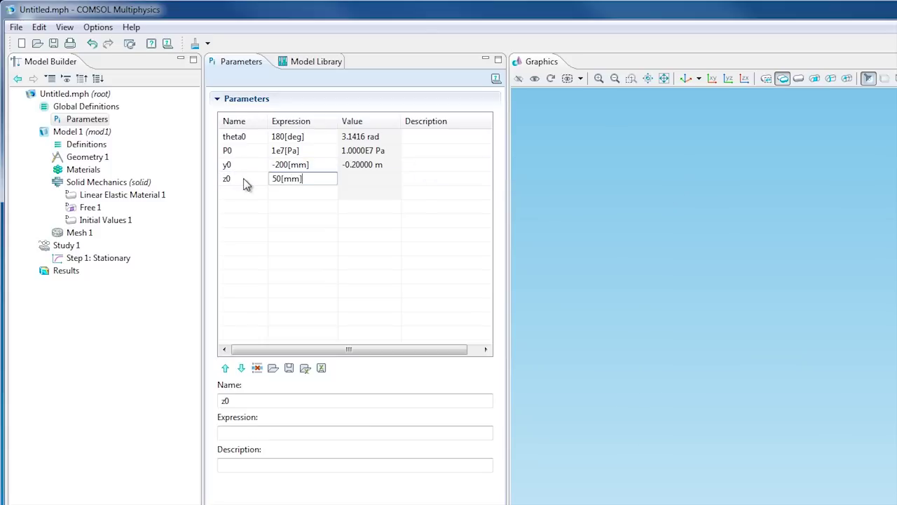
{"action": "key", "text": "Return"}
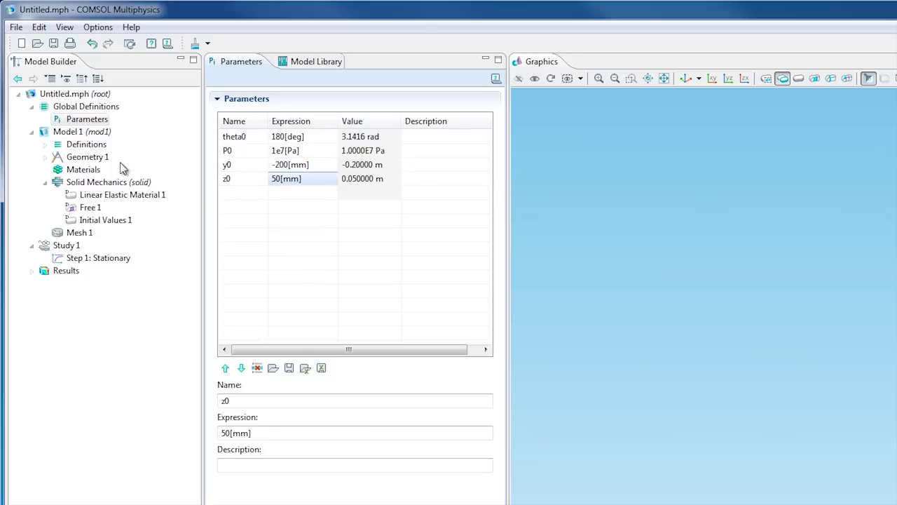
Step: Import the bracket.mphbin file into Geometry 1
{"action": "left_click", "coordinate": [103, 159]}
{"action": "right_click", "coordinate": [104, 163]}
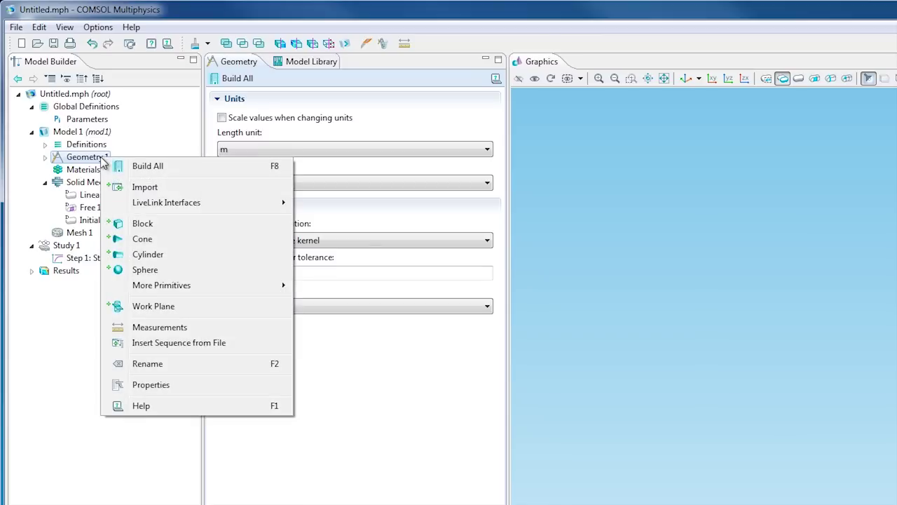
{"action": "left_click", "coordinate": [147, 188]}
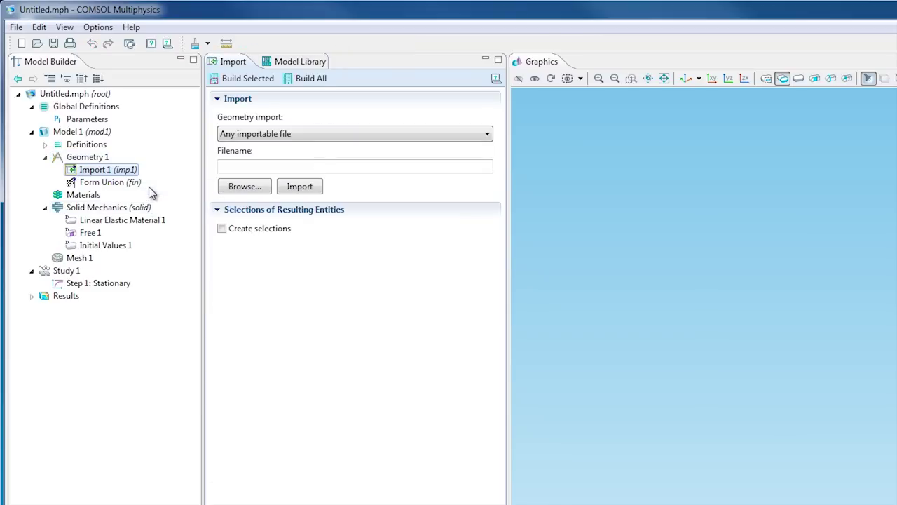
{"action": "left_click", "coordinate": [248, 187]}
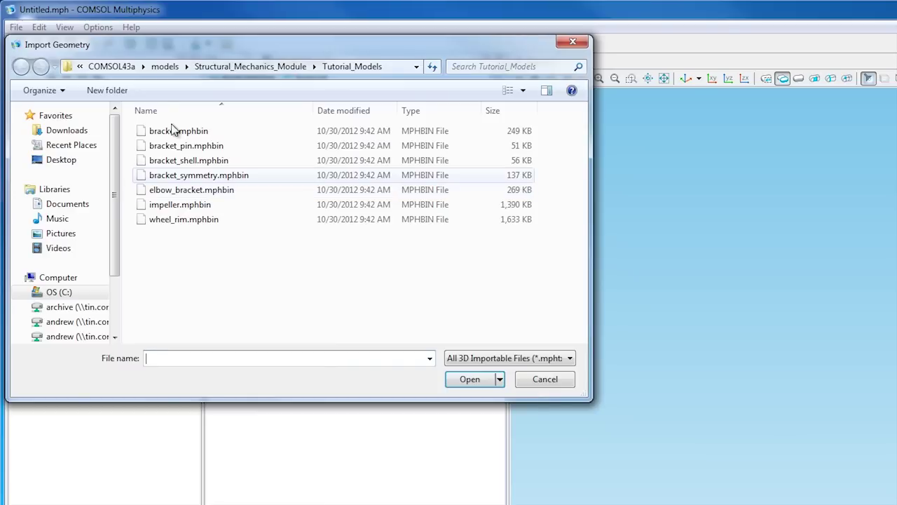
{"action": "right_click", "coordinate": [204, 132]}
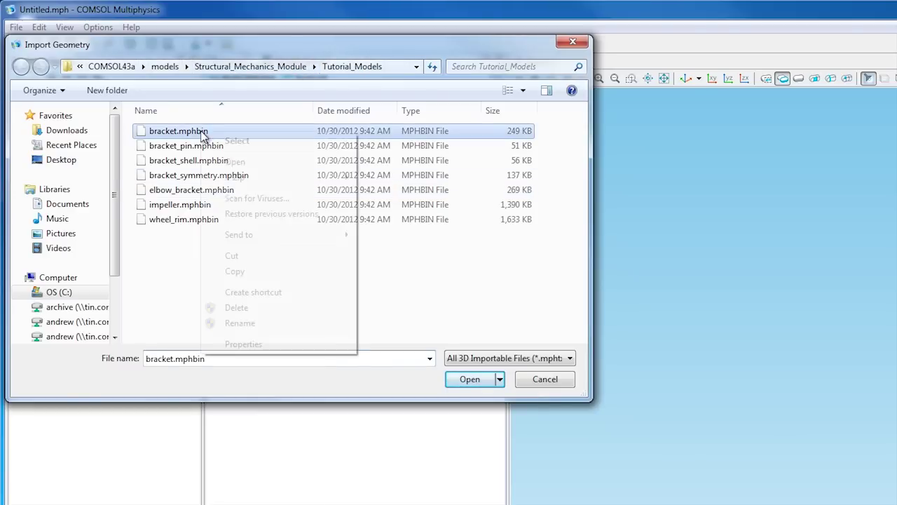
{"action": "left_click", "coordinate": [236, 142]}
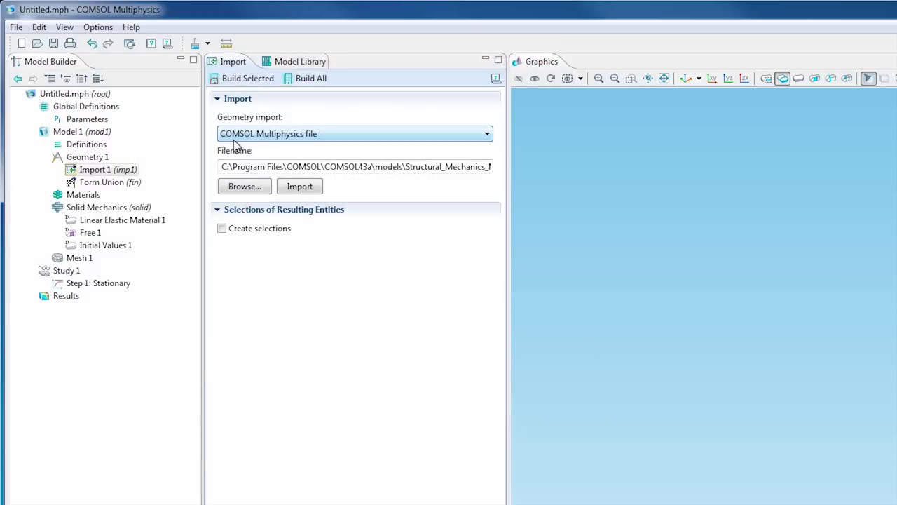
{"action": "left_click", "coordinate": [272, 176]}
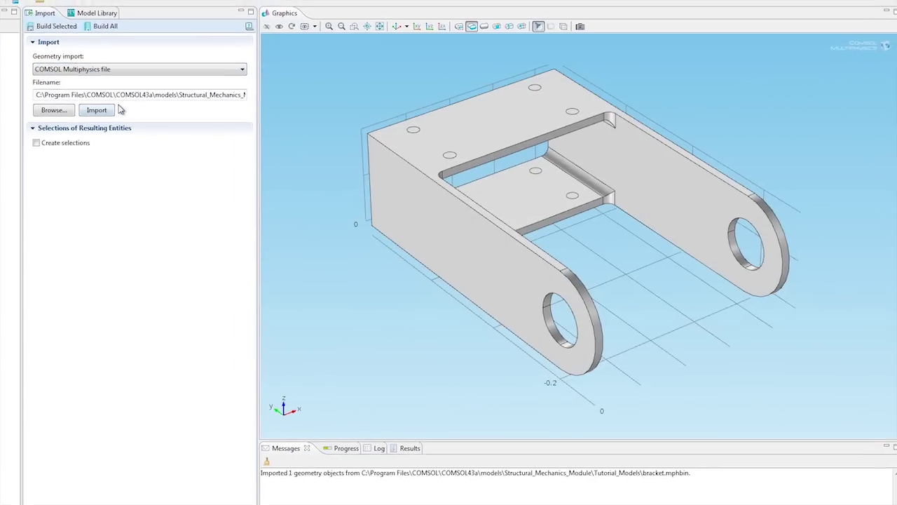
Step: Add a Box 1 selection with limits x 0–0.2, y 0–0.1, z 0–0.11 m
{"action": "right_click", "coordinate": [64, 106]}
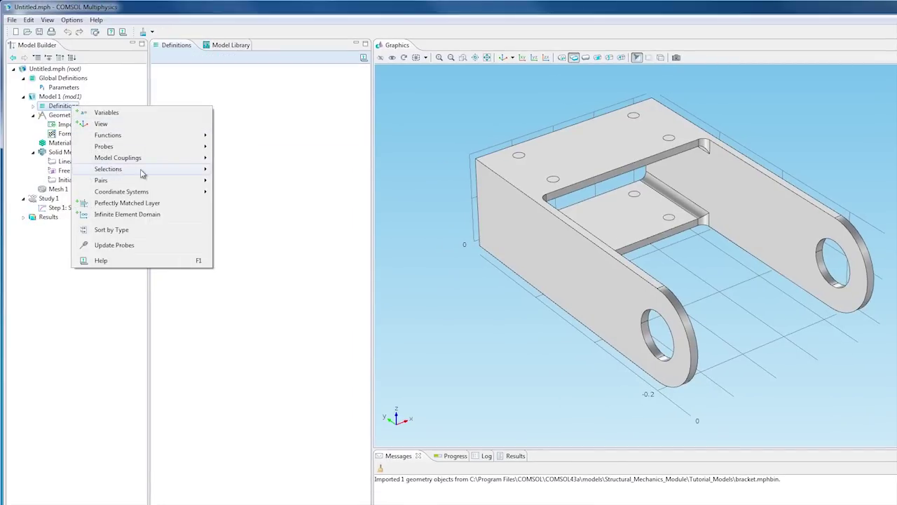
{"action": "mouse_move", "coordinate": [140, 169]}
{"action": "left_click", "coordinate": [242, 196]}
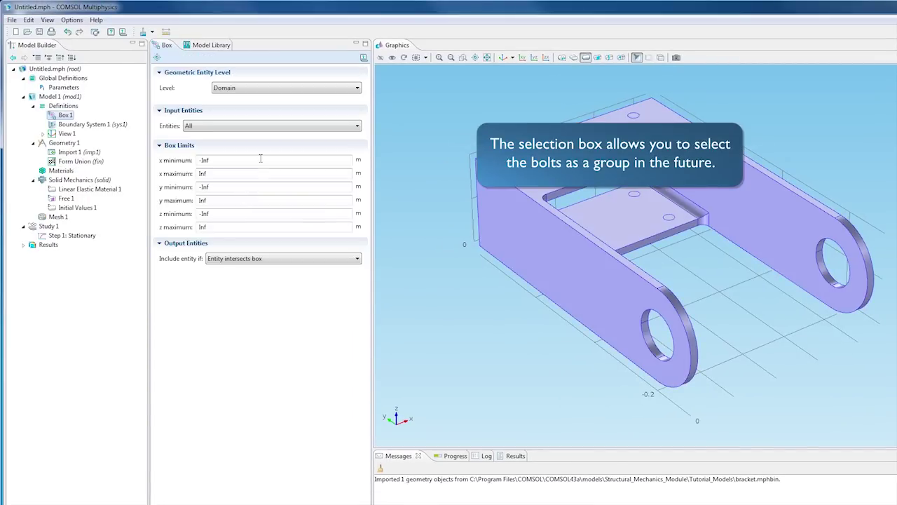
{"action": "left_click_drag", "start_coordinate": [260, 159], "coordinate": [181, 159]}
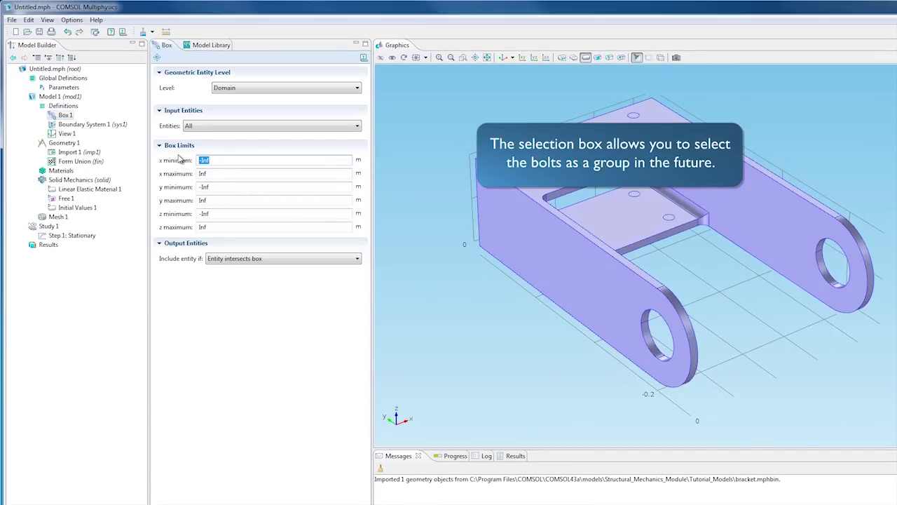
{"action": "type", "text": "0"}
{"action": "key", "text": "Tab"}
{"action": "type", "text": "0.2"}
{"action": "key", "text": "Tab"}
{"action": "key", "text": "Tab"}
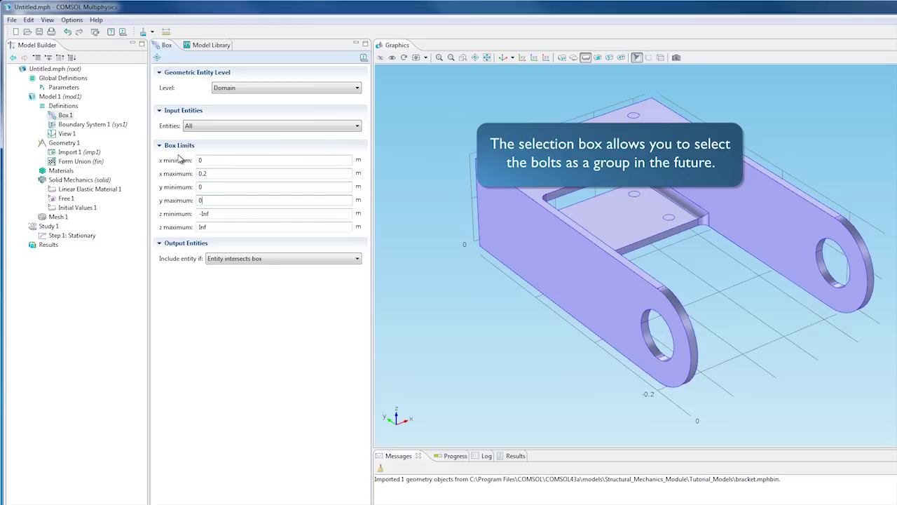
{"action": "type", "text": "0.1"}
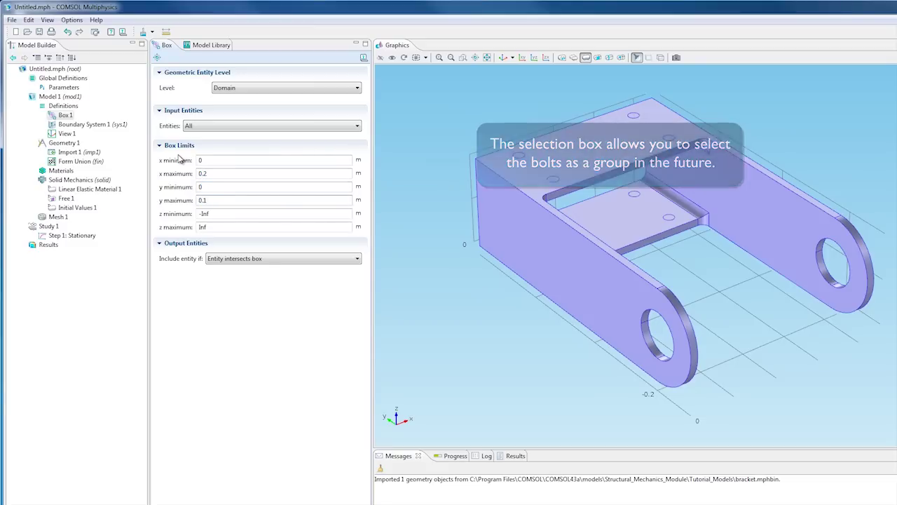
{"action": "key", "text": "Tab"}
{"action": "type", "text": "0"}
{"action": "key", "text": "Tab"}
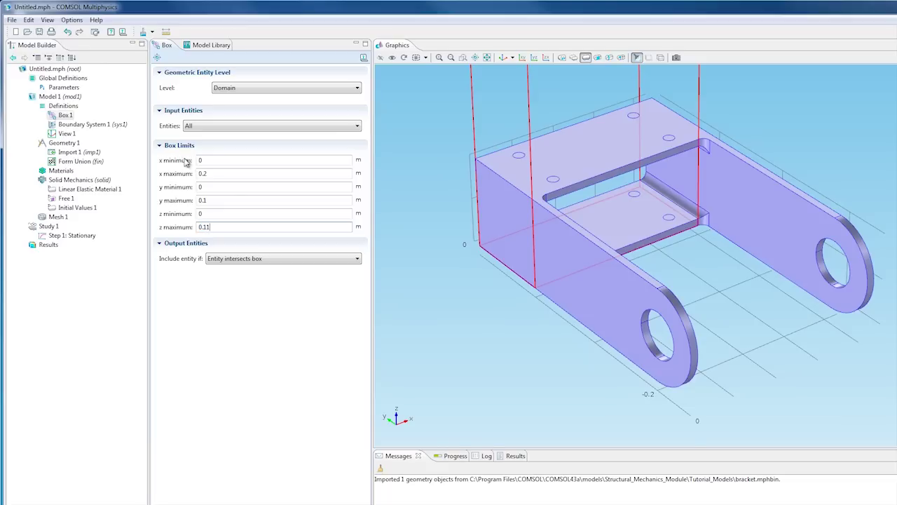
{"action": "key", "text": "Return"}
Step: Include only entities inside the box and switch on wireframe rendering
{"action": "left_click", "coordinate": [274, 259]}
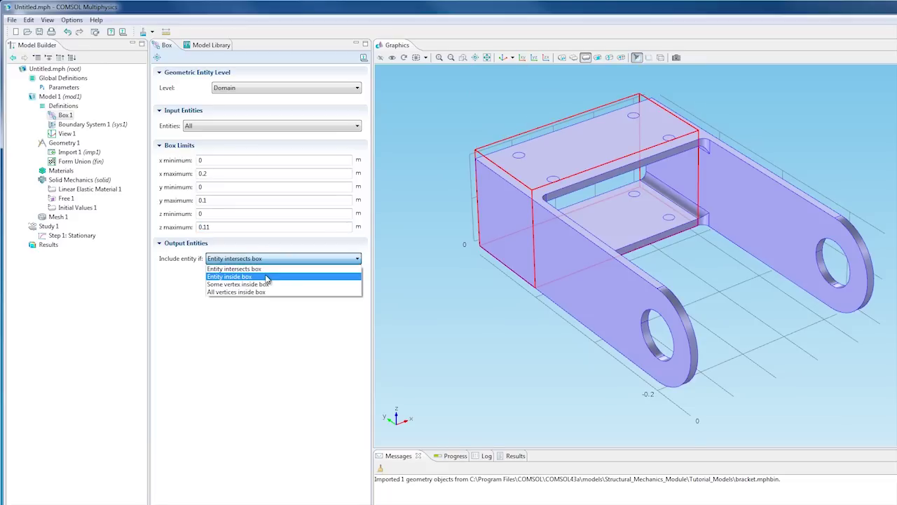
{"action": "left_click", "coordinate": [267, 277]}
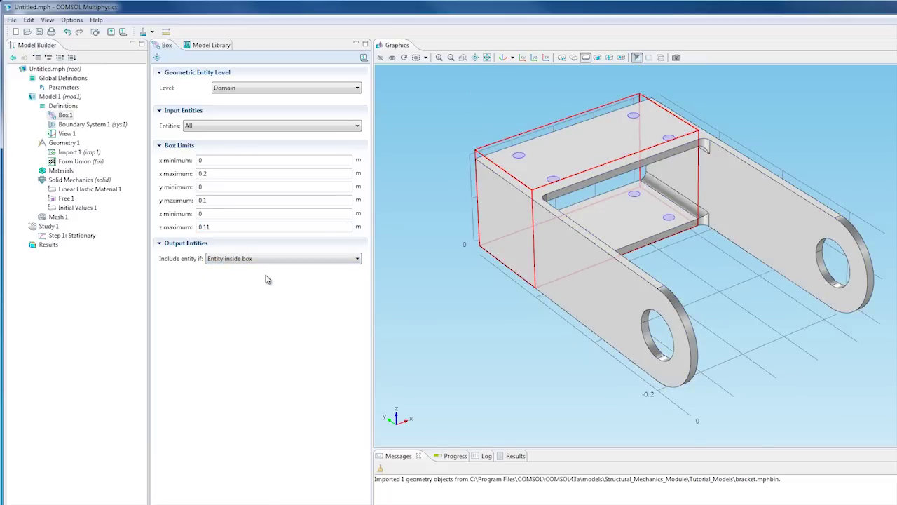
{"action": "left_click", "coordinate": [660, 58]}
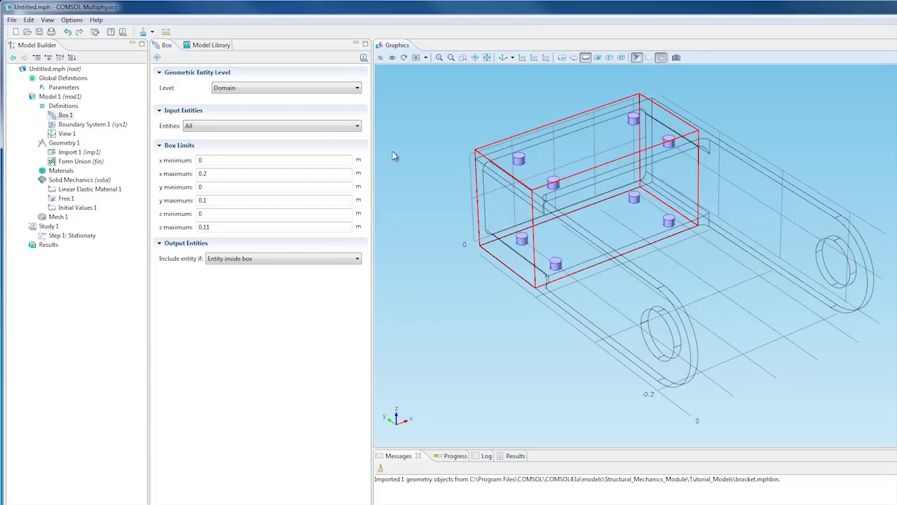
Step: Add a second box selection at the Boundary level
{"action": "right_click", "coordinate": [61, 105]}
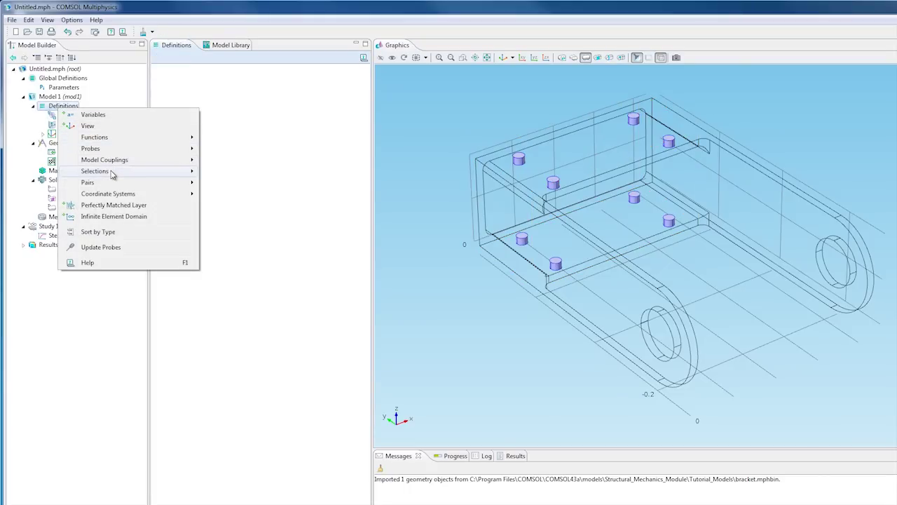
{"action": "mouse_move", "coordinate": [170, 173]}
{"action": "left_click", "coordinate": [226, 198]}
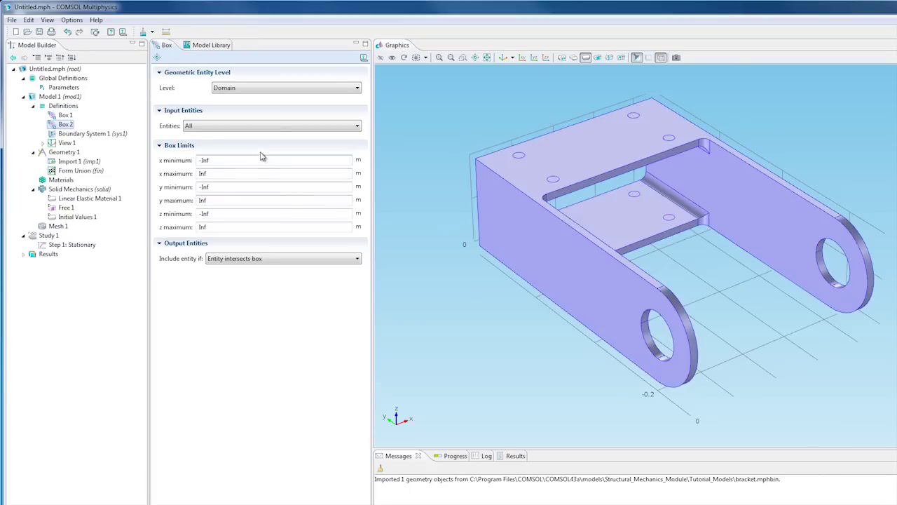
{"action": "left_click", "coordinate": [278, 89]}
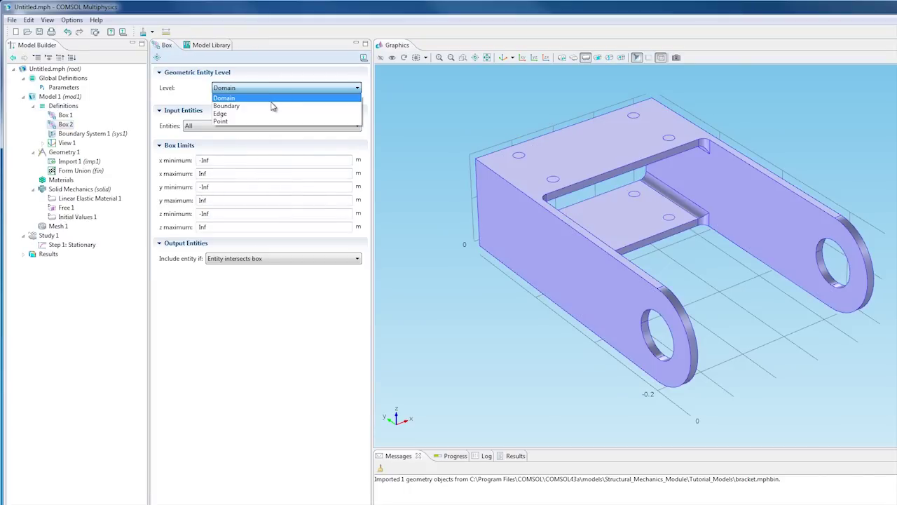
{"action": "left_click", "coordinate": [276, 100]}
Step: Set the Box 2 limits to x -0.01–0.22, y -0.23 to -0.17, z 0.02–0.08 m
{"action": "double_click", "coordinate": [220, 169]}
{"action": "type", "text": "-0."}
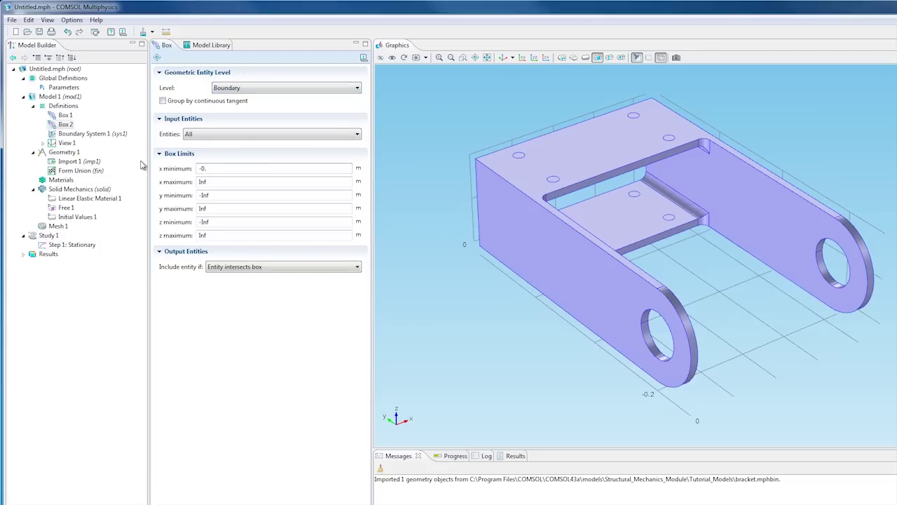
{"action": "type", "text": "01"}
{"action": "key", "text": "Tab"}
{"action": "type", "text": "0.22"}
{"action": "key", "text": "Tab"}
{"action": "type", "text": "-0."}
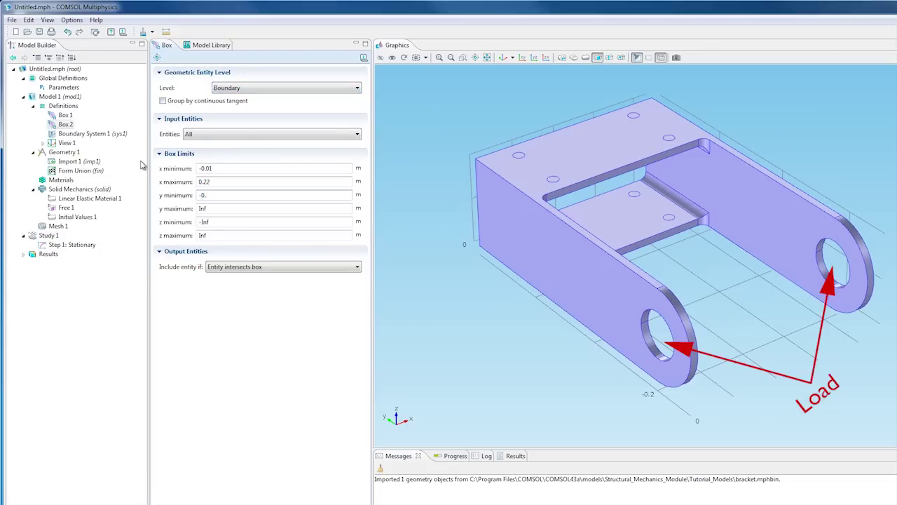
{"action": "type", "text": "23"}
{"action": "key", "text": "Tab"}
{"action": "type", "text": "-0.17"}
{"action": "key", "text": "Tab"}
{"action": "type", "text": "0.02"}
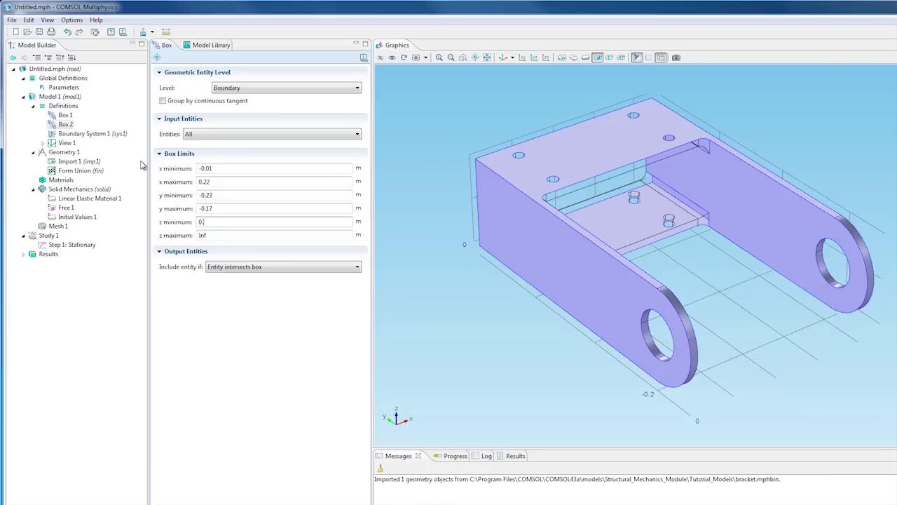
{"action": "key", "text": "Tab"}
{"action": "type", "text": "0"}
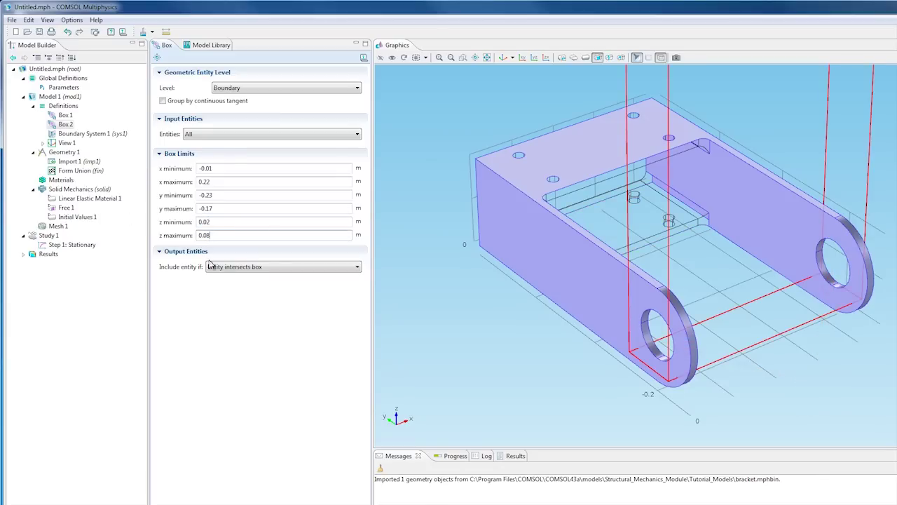
Step: Keep only boundaries inside the box and turn wireframe rendering off
{"action": "left_click", "coordinate": [210, 265]}
{"action": "left_click", "coordinate": [253, 285]}
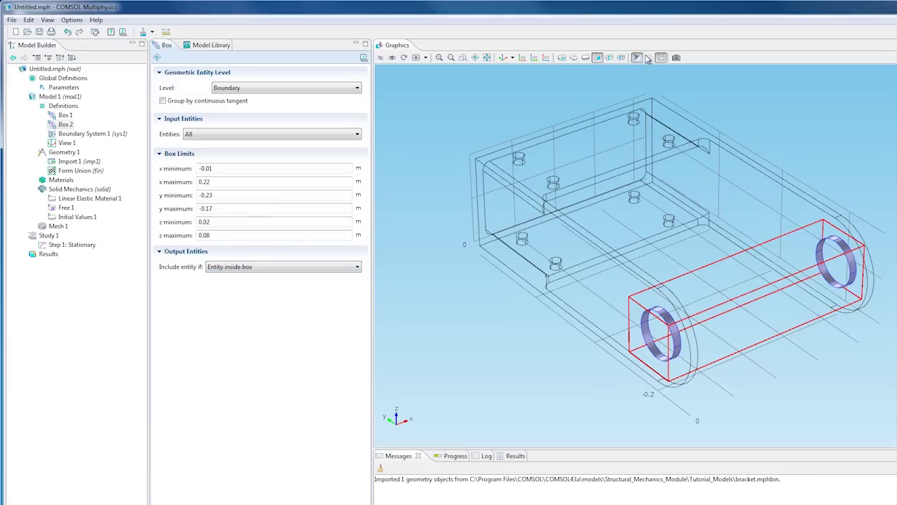
{"action": "left_click", "coordinate": [660, 57]}
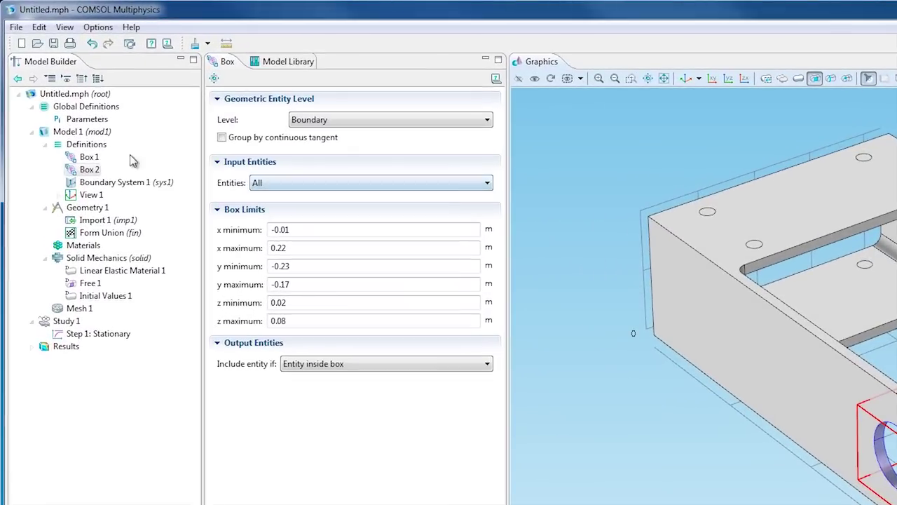
Step: Add a Variables node defining angle = atan2((y-y0),(z-z0))
{"action": "right_click", "coordinate": [64, 105]}
{"action": "left_click", "coordinate": [97, 109]}
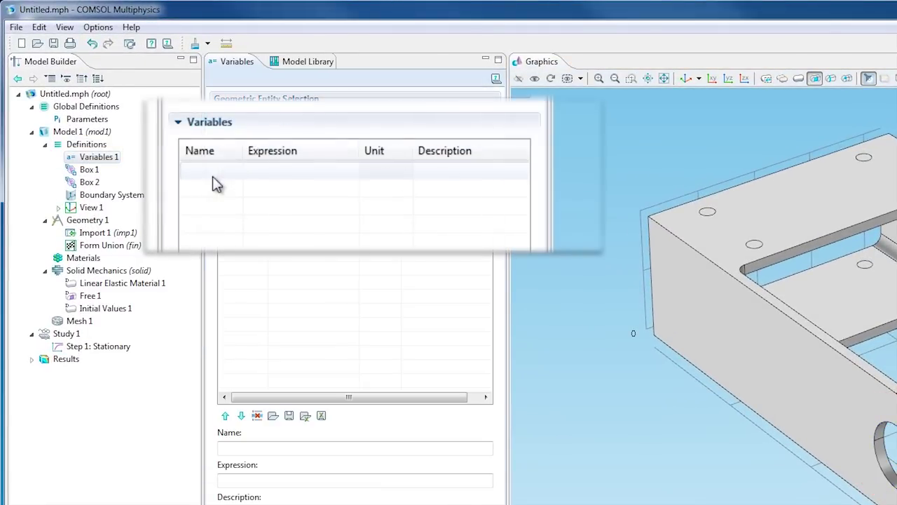
{"action": "left_click", "coordinate": [244, 188]}
{"action": "type", "text": "angle"}
{"action": "key", "text": "Tab"}
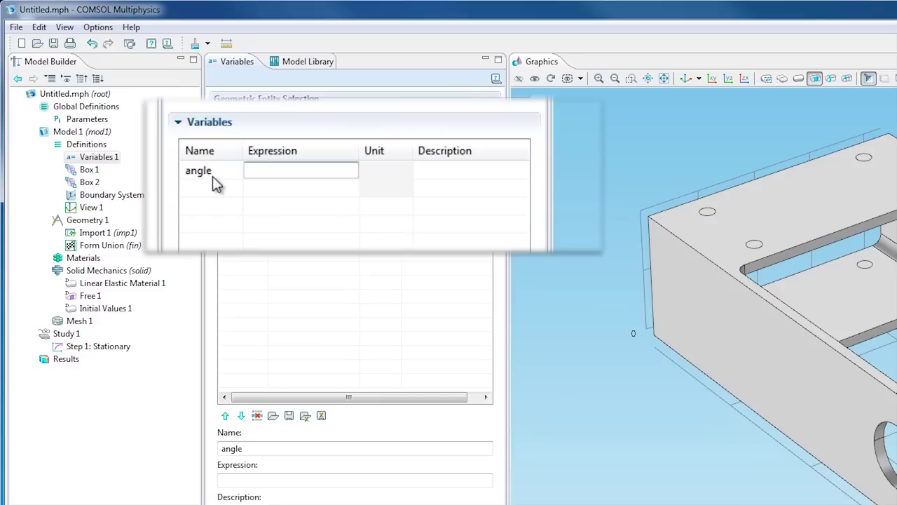
{"action": "type", "text": "atan2((y-y0),"}
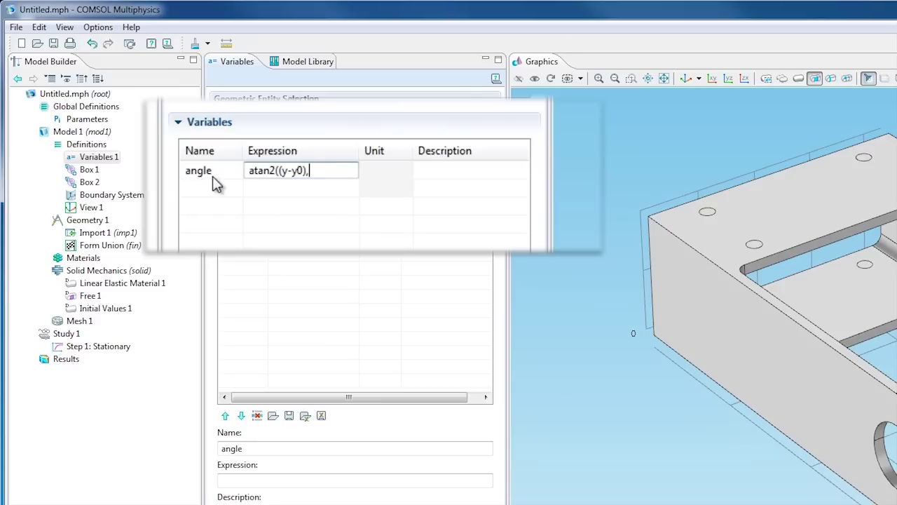
{"action": "type", "text": "(z-z0))"}
{"action": "key", "text": "Return"}
Step: Define loadIntensity = P0*sin(angle-theta0)*(sin(angle-theta0)>0)
{"action": "left_click", "coordinate": [212, 188]}
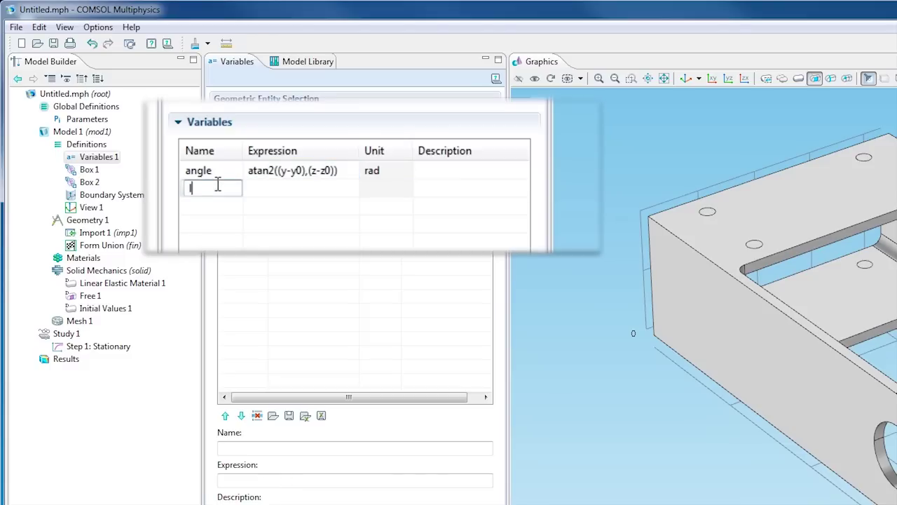
{"action": "type", "text": "loadIn"}
{"action": "type", "text": "tensity"}
{"action": "key", "text": "Tab"}
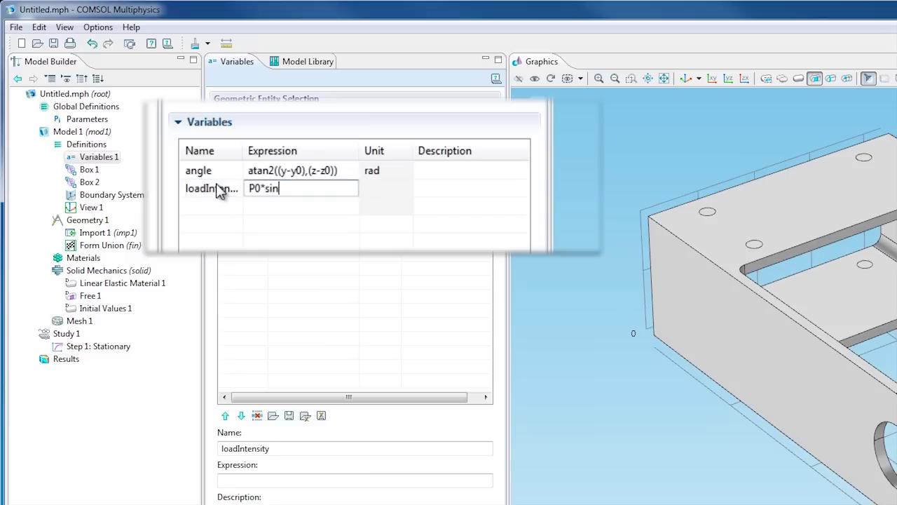
{"action": "type", "text": "P0*sin(angle-theta0)*"}
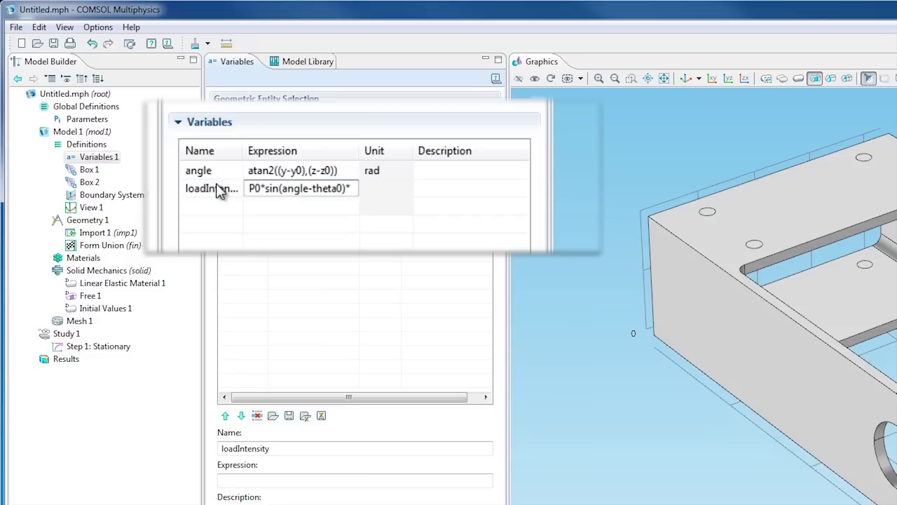
{"action": "type", "text": "(sin"}
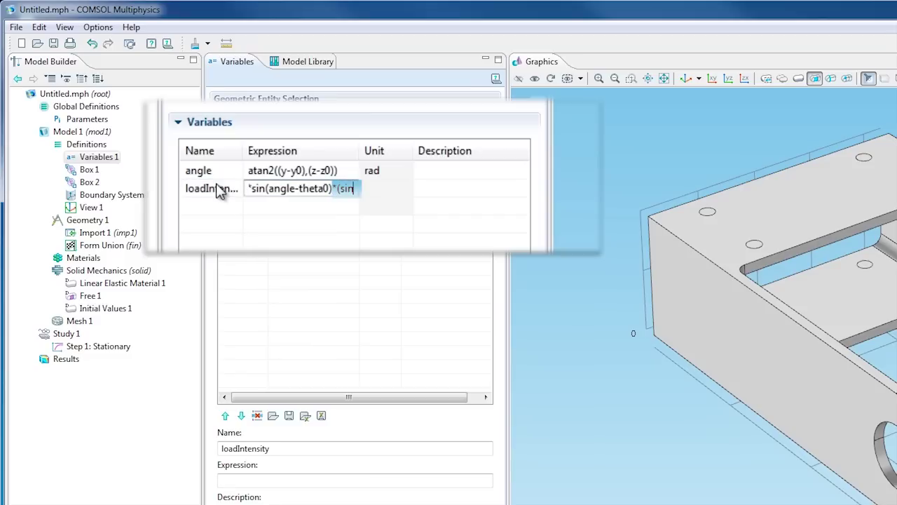
{"action": "type", "text": "(angle-the"}
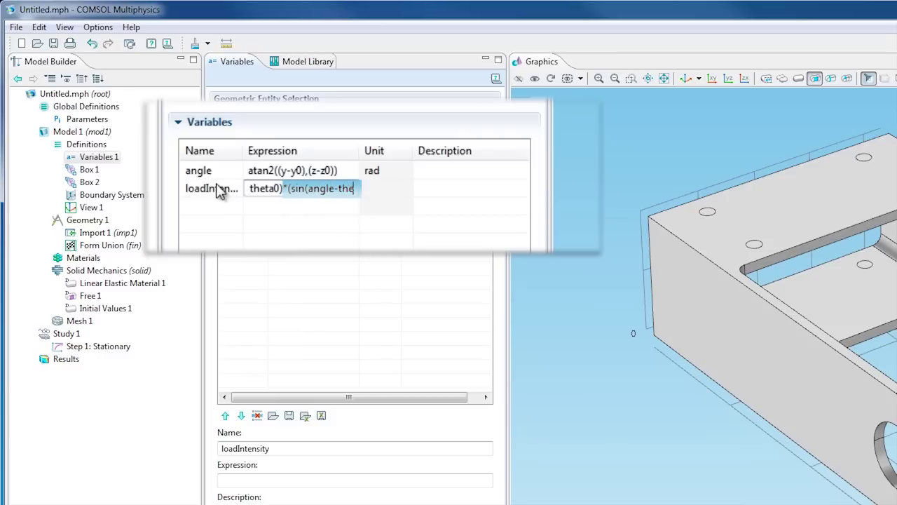
{"action": "type", "text": "ta0)>0)"}
{"action": "key", "text": "Return"}
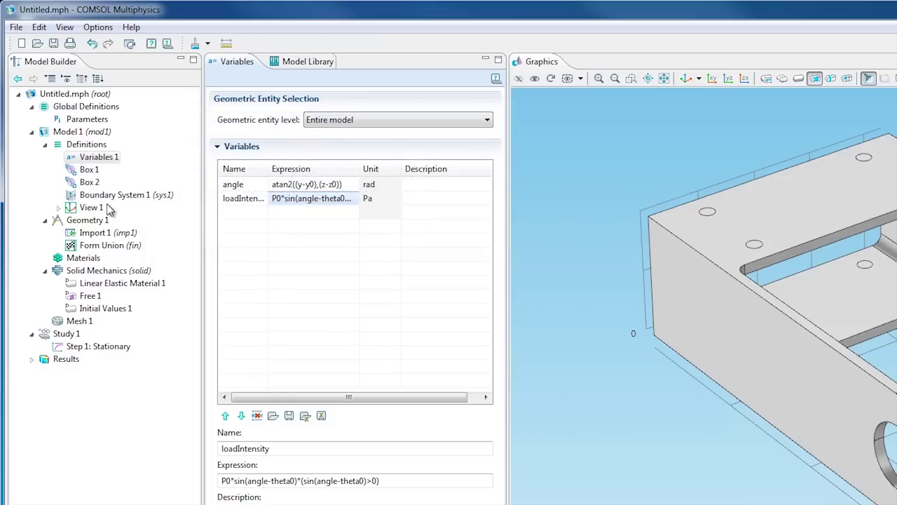
Step: Add a Rotated System 2 and set its β Euler angle to -theta0
{"action": "right_click", "coordinate": [93, 147]}
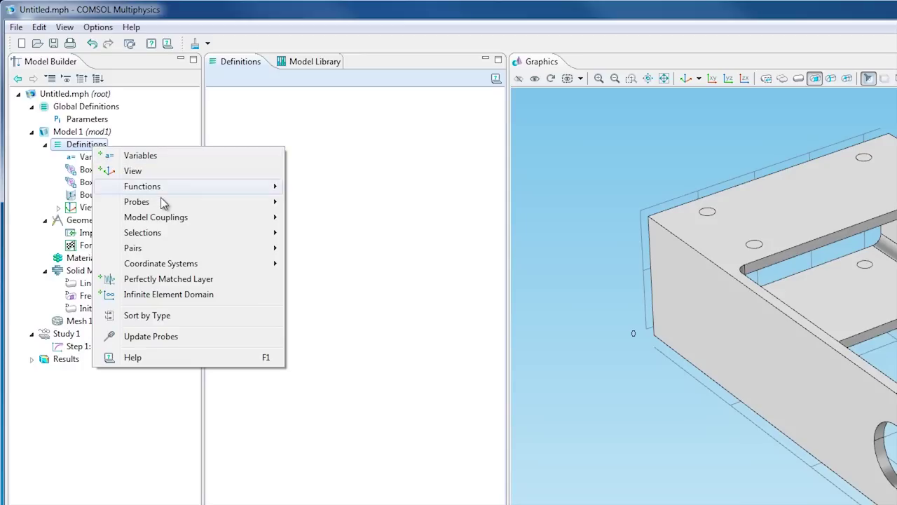
{"action": "mouse_move", "coordinate": [231, 265]}
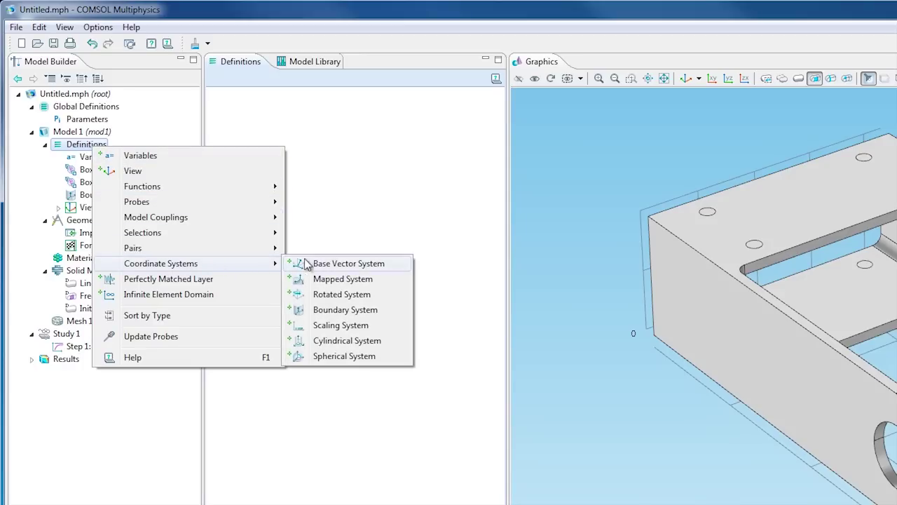
{"action": "left_click", "coordinate": [341, 294]}
{"action": "left_click_drag", "start_coordinate": [276, 281], "coordinate": [206, 289]}
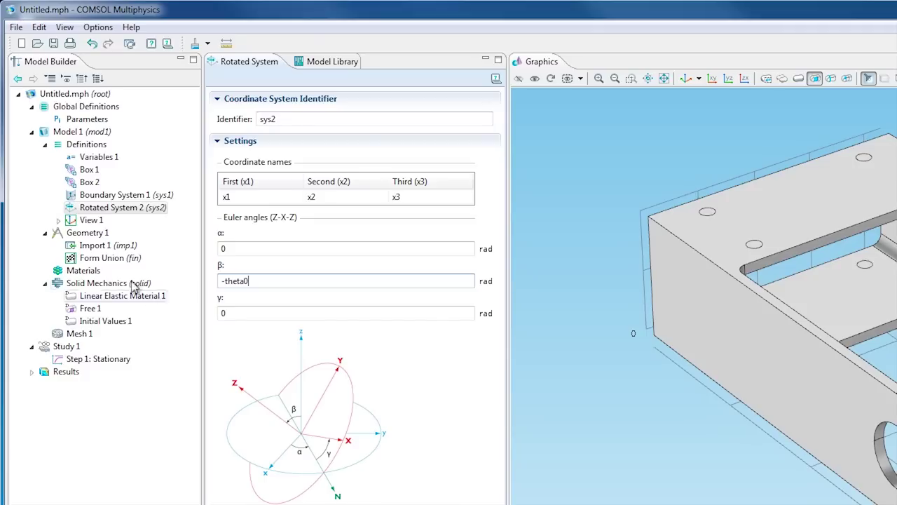
Step: Add built-in Structural steel from the Material Browser to the model
{"action": "left_click", "coordinate": [81, 271]}
{"action": "right_click", "coordinate": [81, 270]}
{"action": "left_click", "coordinate": [125, 295]}
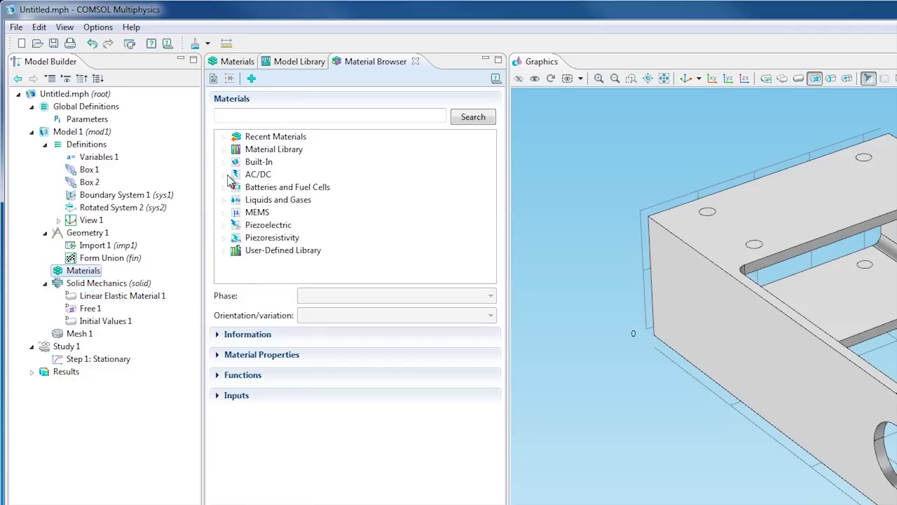
{"action": "left_click", "coordinate": [223, 162]}
{"action": "scroll", "coordinate": [301, 194], "scroll_direction": "down", "scroll_amount": 5}
{"action": "scroll", "coordinate": [298, 203], "scroll_direction": "down", "scroll_amount": 2}
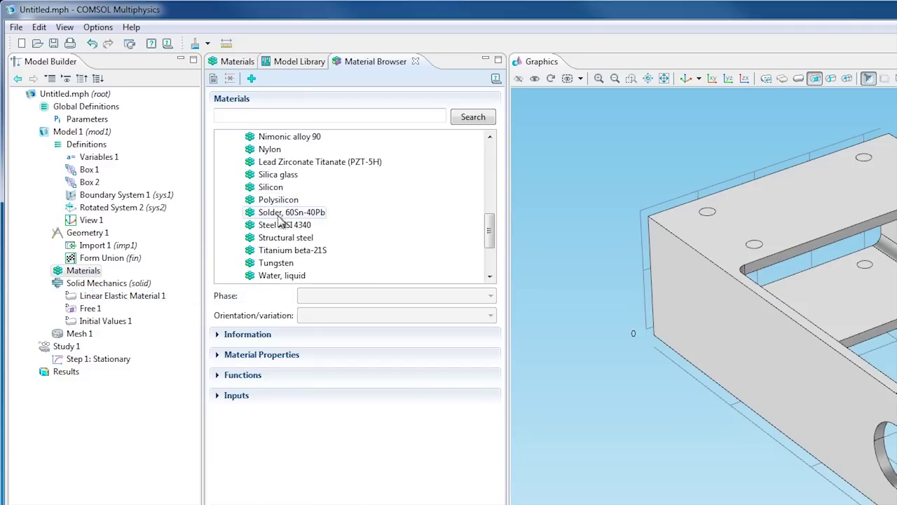
{"action": "right_click", "coordinate": [271, 238]}
{"action": "left_click", "coordinate": [313, 246]}
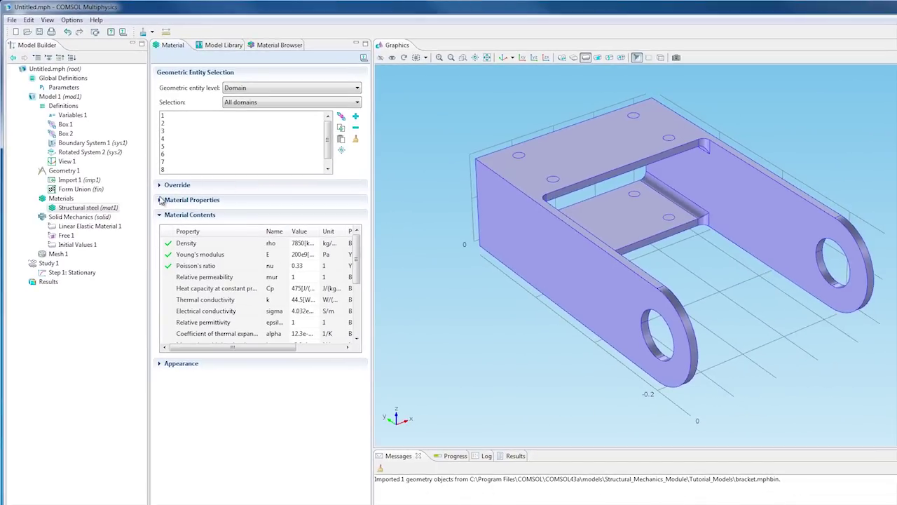
Step: Add a Fixed Constraint on the Box 1 bolt domains
{"action": "right_click", "coordinate": [91, 220]}
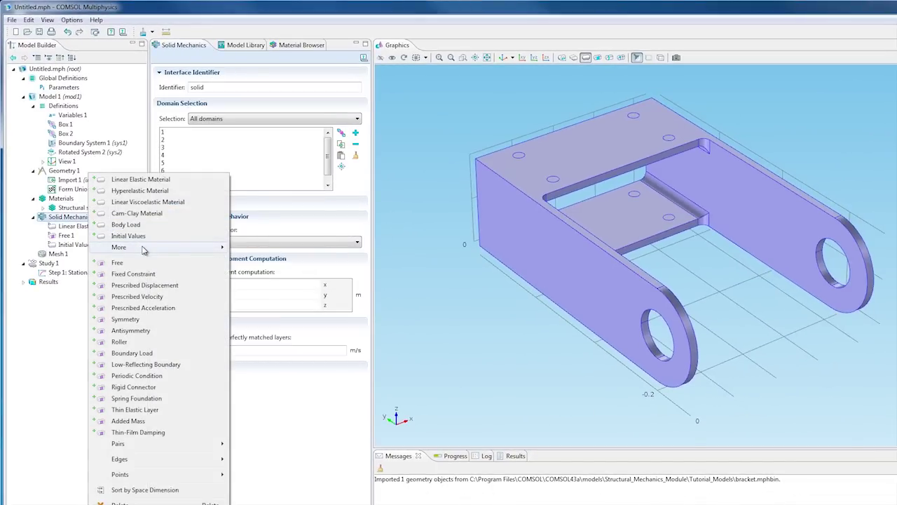
{"action": "mouse_move", "coordinate": [210, 249]}
{"action": "left_click", "coordinate": [269, 247]}
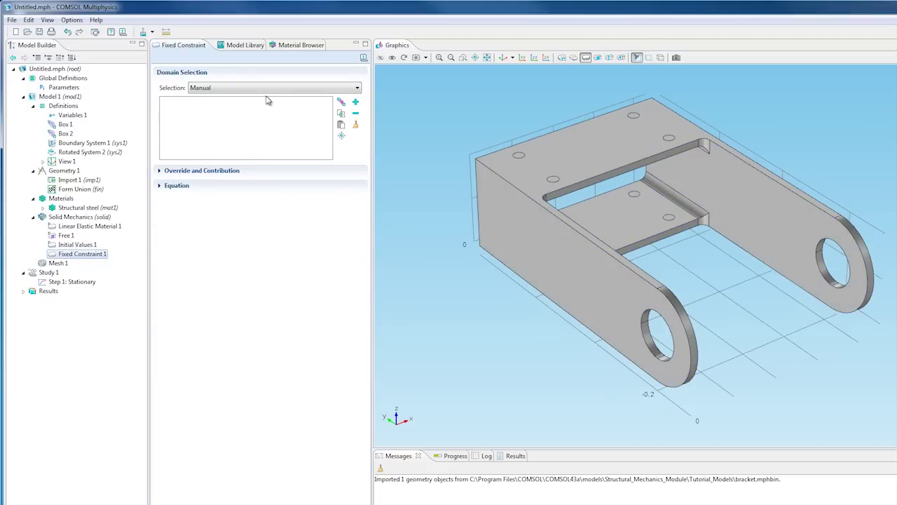
{"action": "left_click", "coordinate": [271, 89]}
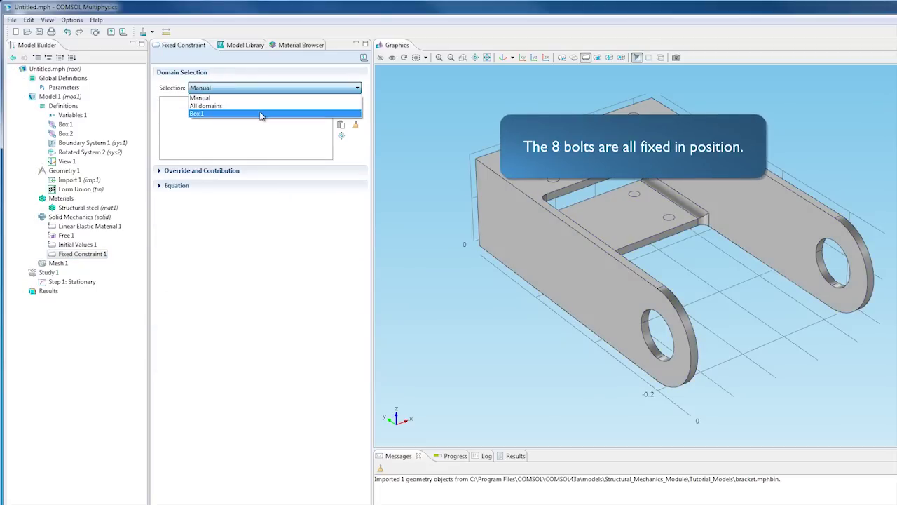
{"action": "left_click", "coordinate": [261, 114]}
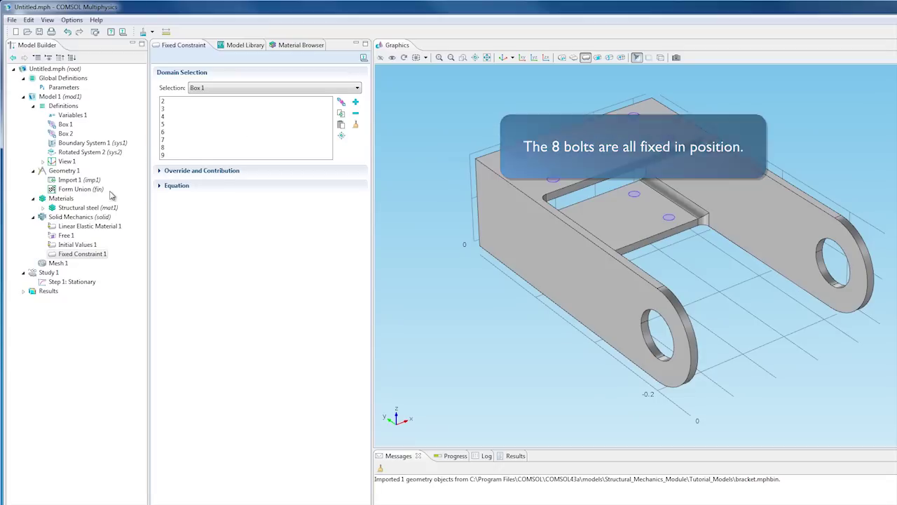
Step: Add a Boundary Load on Box 2 in Rotated System 2 with x2 force loadIntensity
{"action": "right_click", "coordinate": [84, 219]}
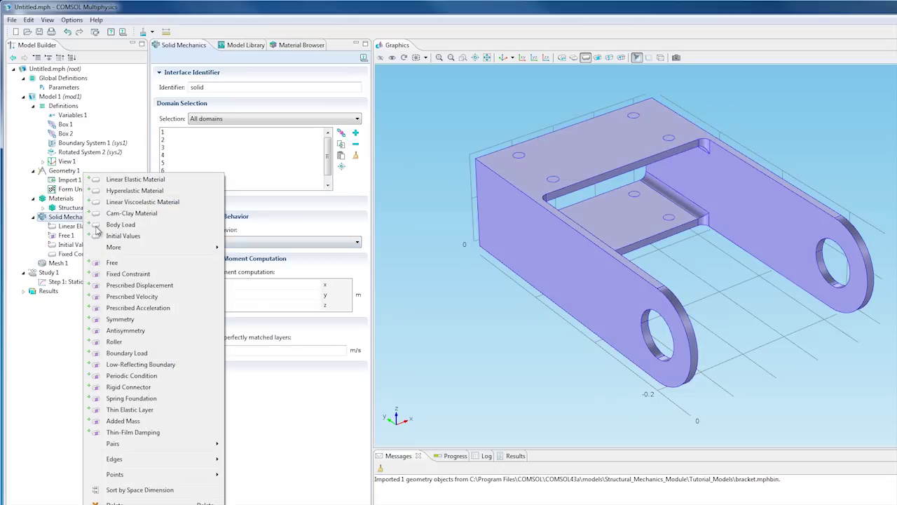
{"action": "left_click", "coordinate": [127, 353]}
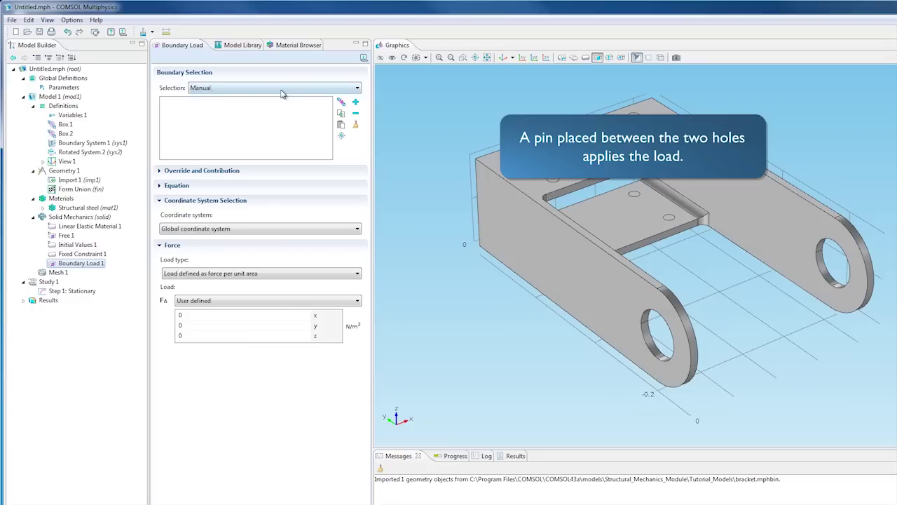
{"action": "left_click", "coordinate": [279, 88]}
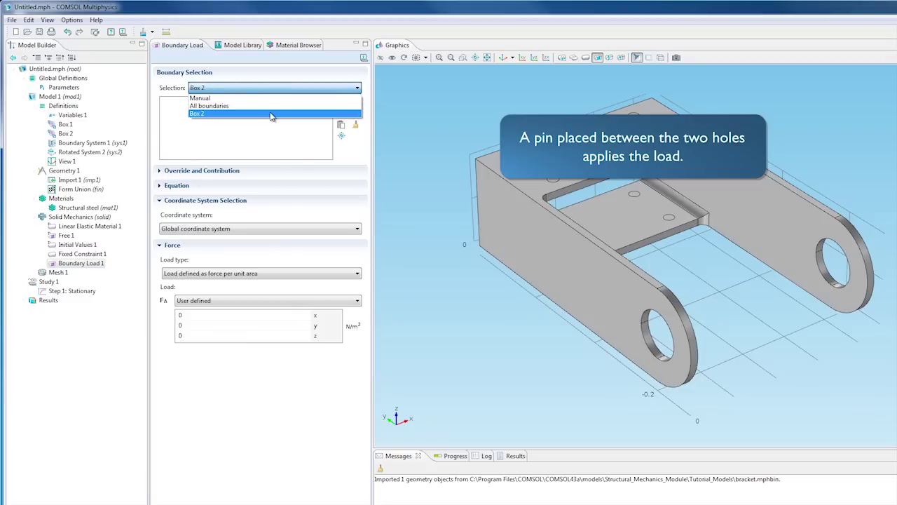
{"action": "left_click", "coordinate": [273, 114]}
{"action": "left_click", "coordinate": [281, 229]}
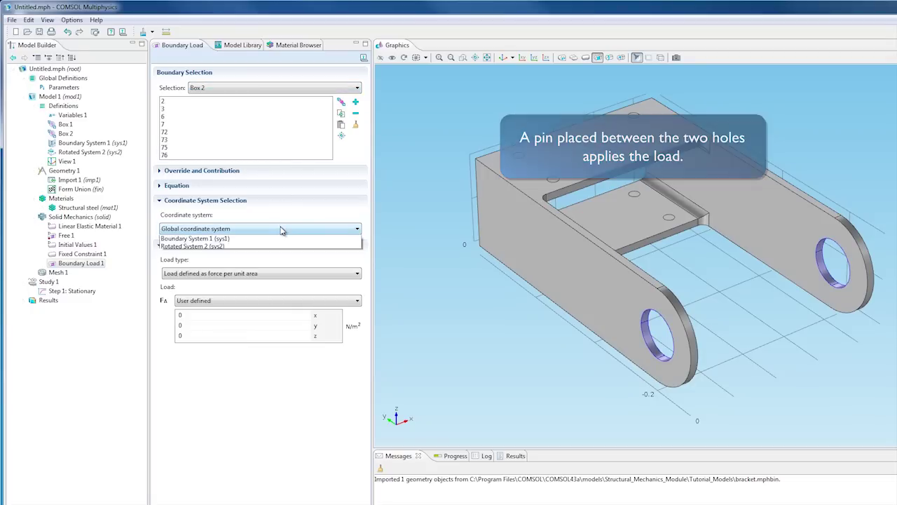
{"action": "left_click", "coordinate": [272, 254]}
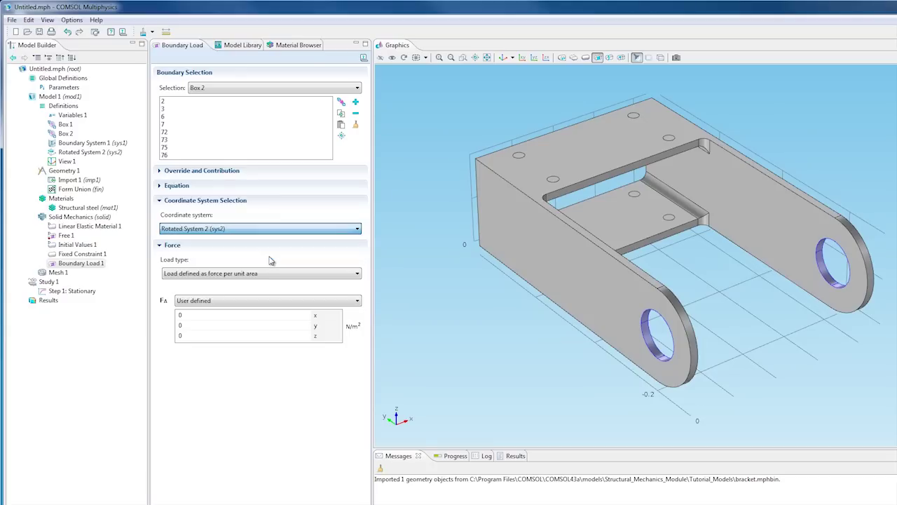
{"action": "left_click", "coordinate": [203, 325]}
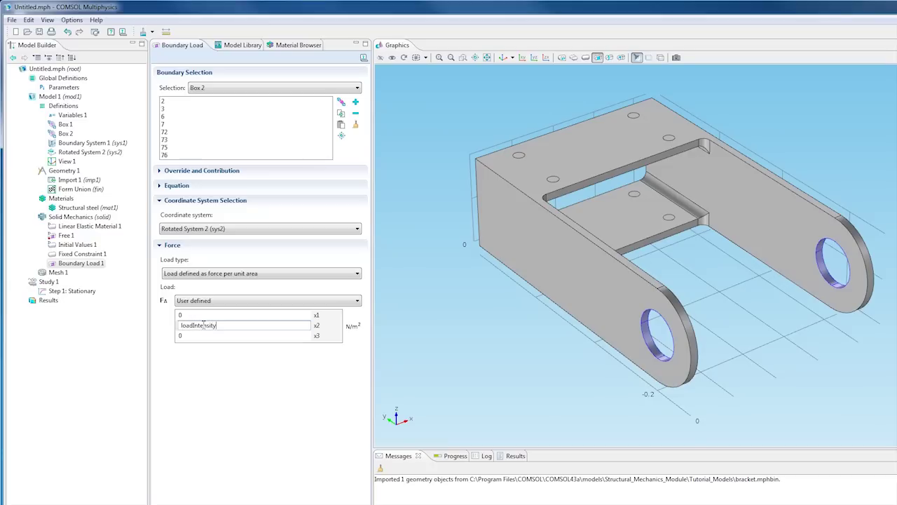
Step: Compute Study 1 to solve the bracket's von Mises stress with load arrows
{"action": "right_click", "coordinate": [46, 282]}
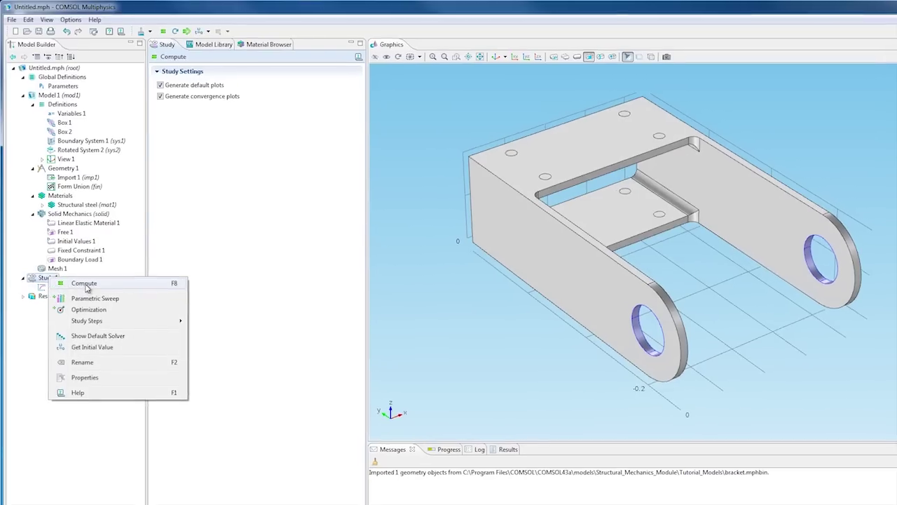
{"action": "left_click", "coordinate": [90, 290]}
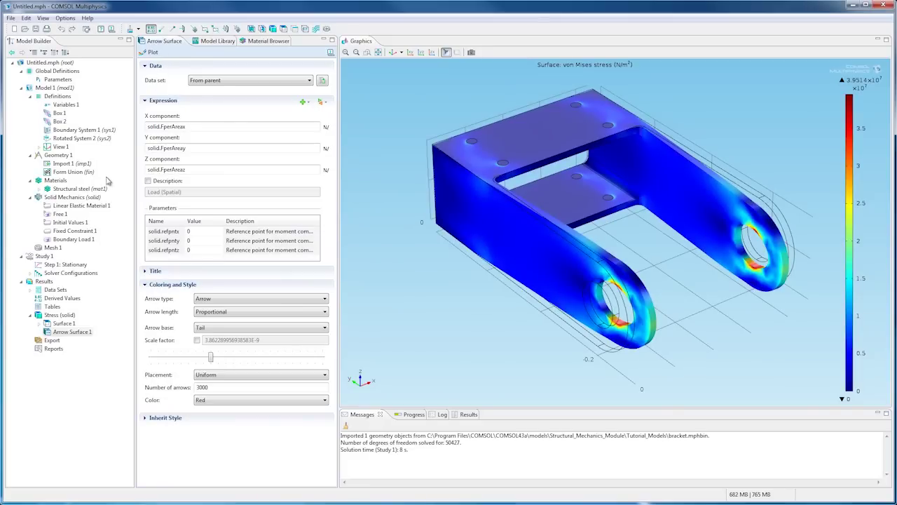
{"action": "left_click", "coordinate": [57, 299]}
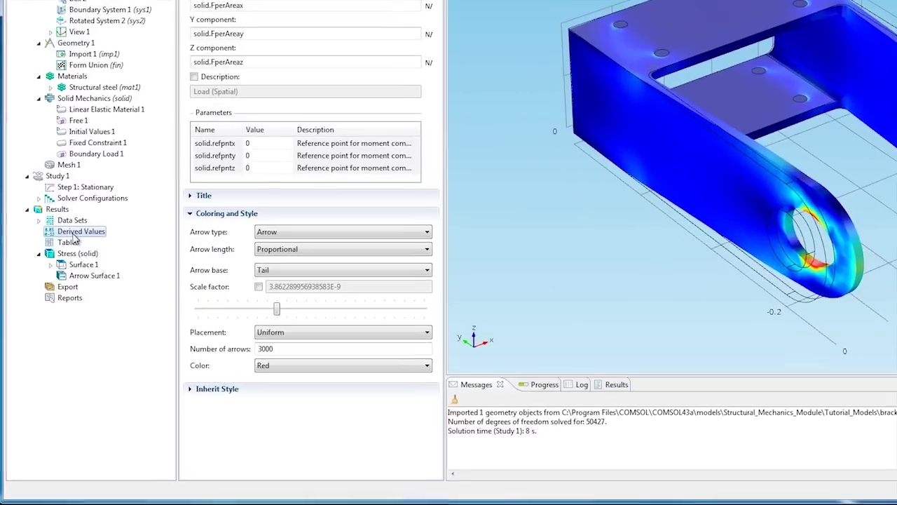
Step: Add a Volume Integration derived value over the Box 1 bolt domains
{"action": "right_click", "coordinate": [74, 234]}
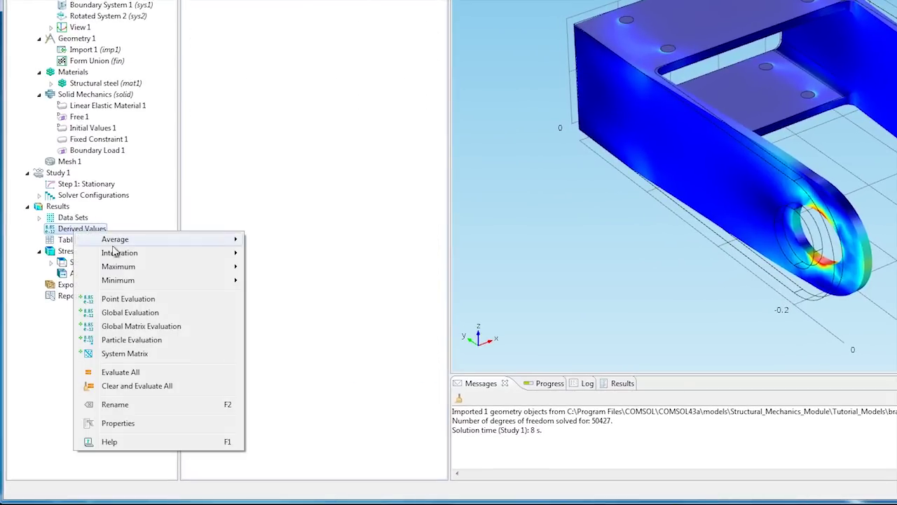
{"action": "mouse_move", "coordinate": [136, 254]}
{"action": "left_click", "coordinate": [279, 254]}
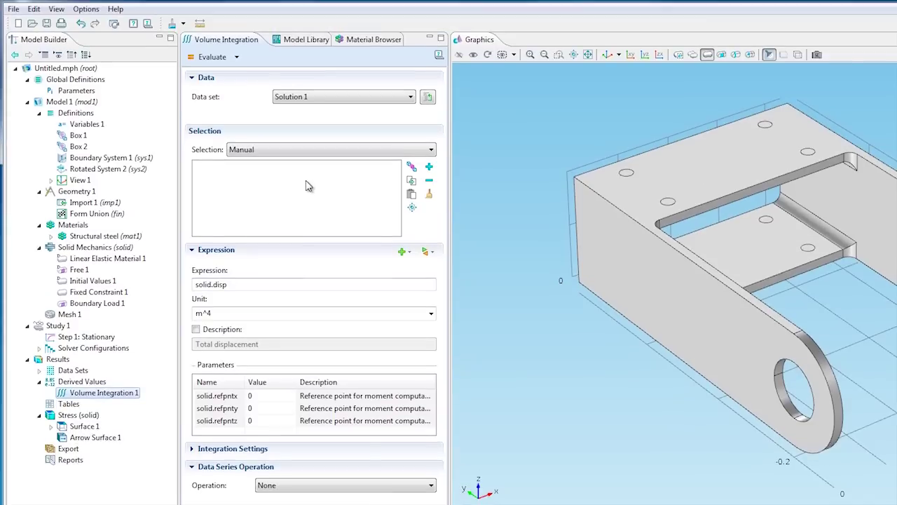
{"action": "left_click", "coordinate": [321, 151]}
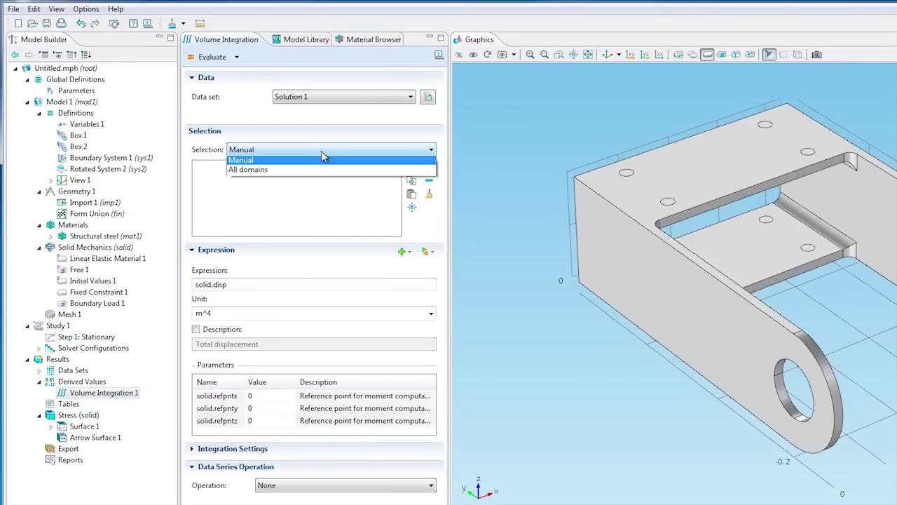
{"action": "left_click", "coordinate": [314, 180]}
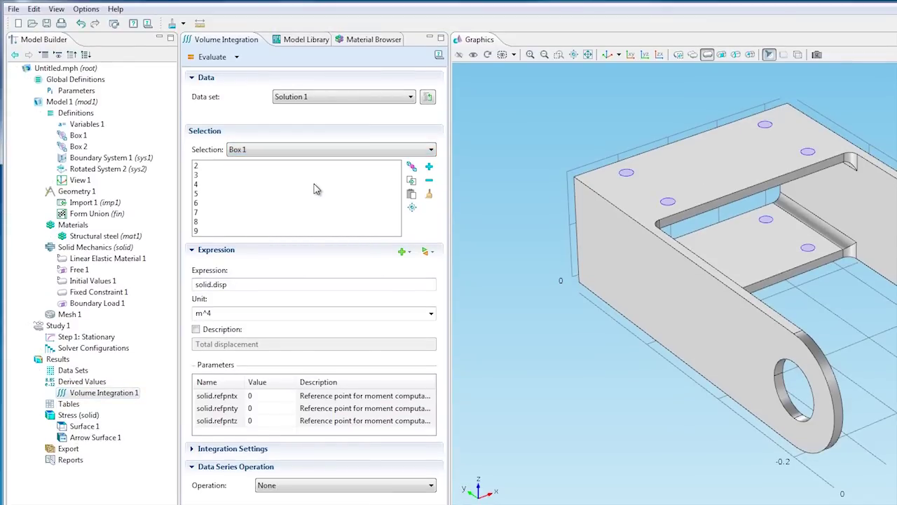
Step: Set the integration expression to the x reaction force component solid.RFx
{"action": "left_click", "coordinate": [427, 251]}
{"action": "mouse_move", "coordinate": [300, 283]}
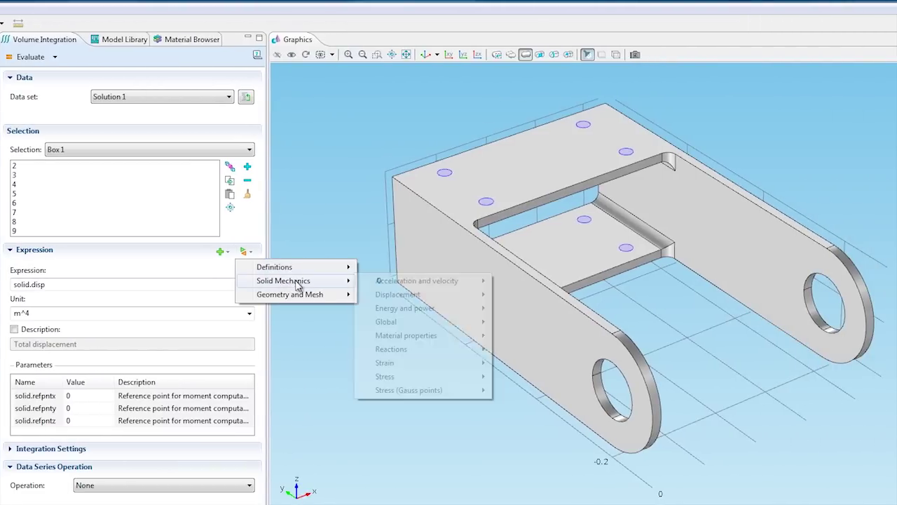
{"action": "mouse_move", "coordinate": [413, 356]}
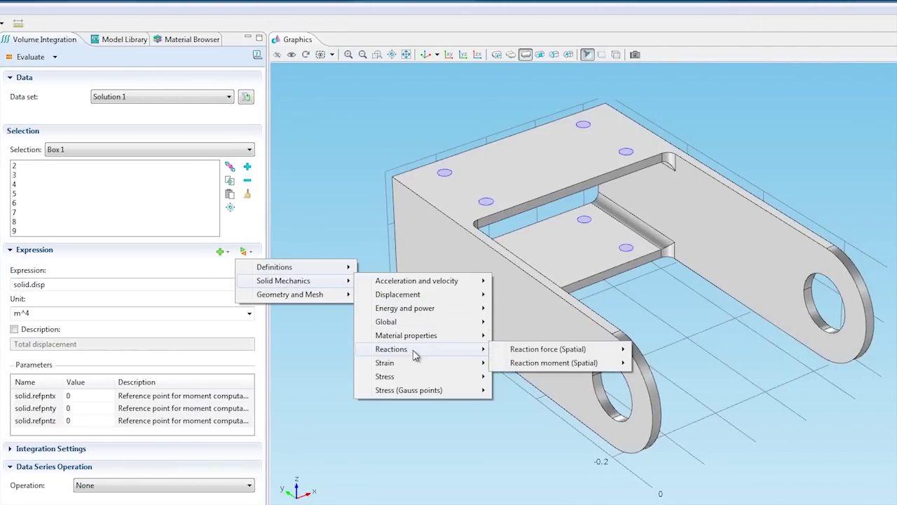
{"action": "mouse_move", "coordinate": [557, 353]}
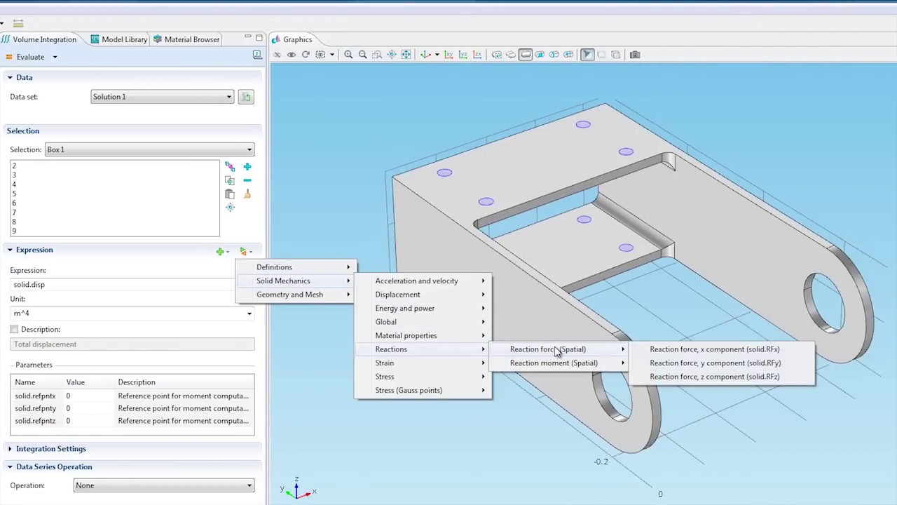
{"action": "left_click", "coordinate": [693, 350]}
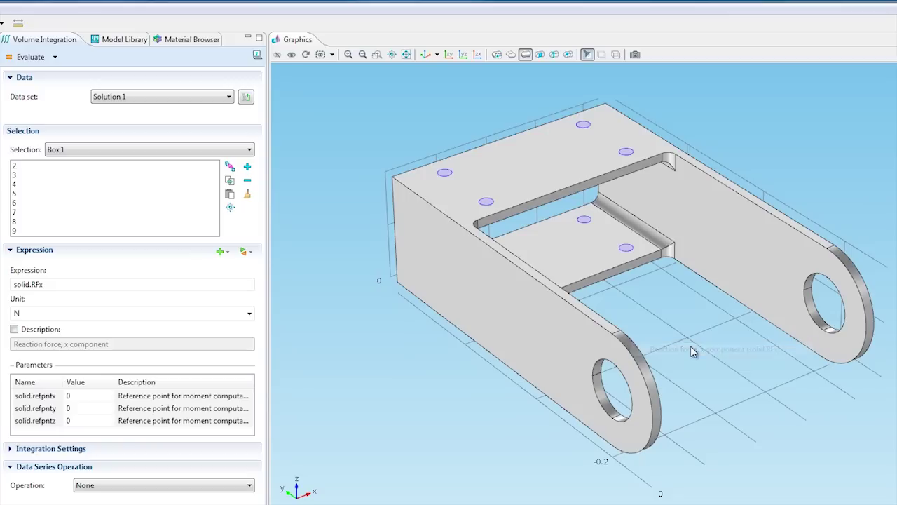
Step: Evaluate the Box 1 reaction force for solid.RFx, solid.RFy (7999.33476 N) and solid.RFz
{"action": "left_click", "coordinate": [32, 57]}
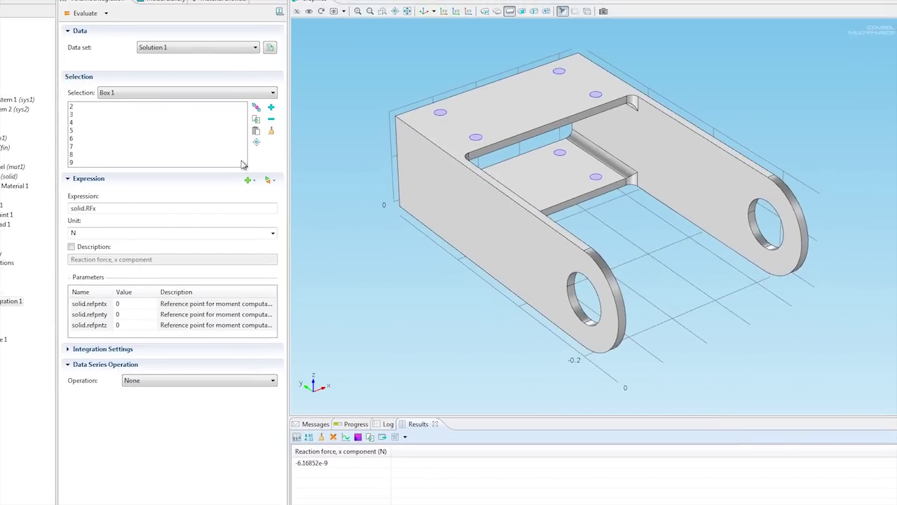
{"action": "left_click", "coordinate": [278, 182]}
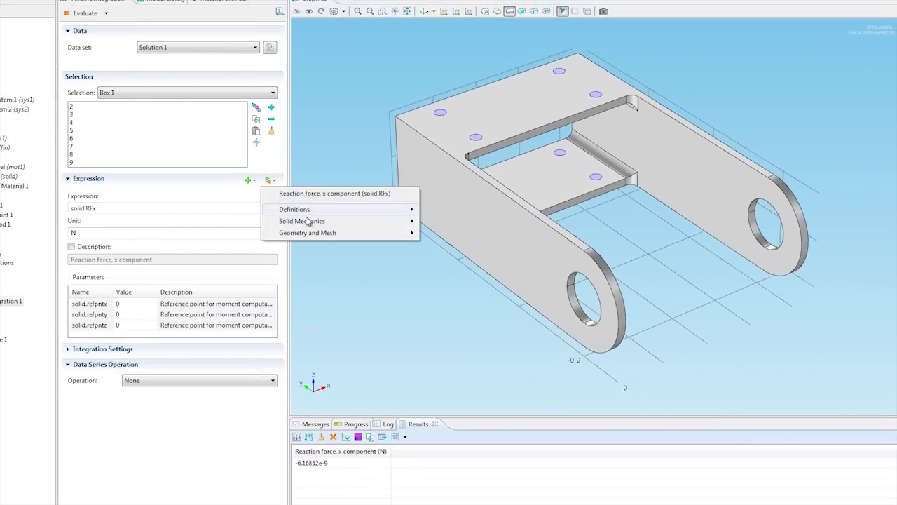
{"action": "mouse_move", "coordinate": [337, 223]}
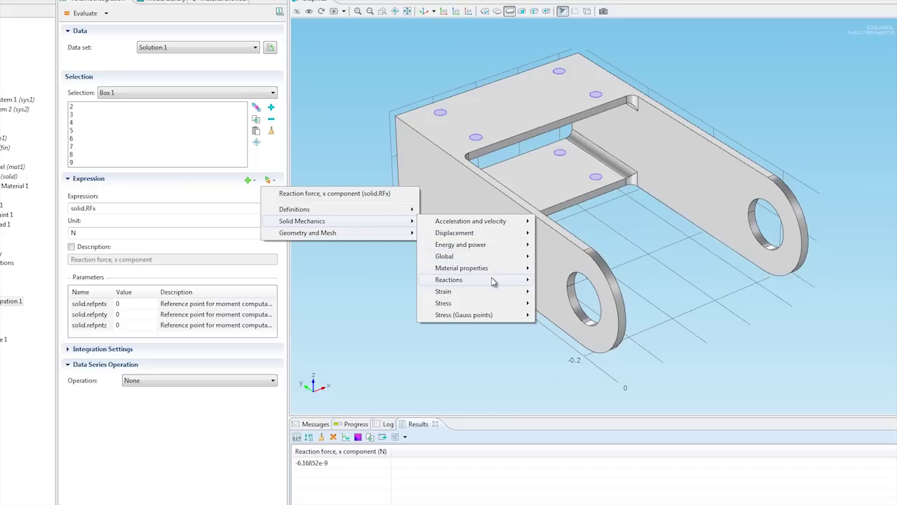
{"action": "mouse_move", "coordinate": [516, 280]}
{"action": "mouse_move", "coordinate": [582, 280]}
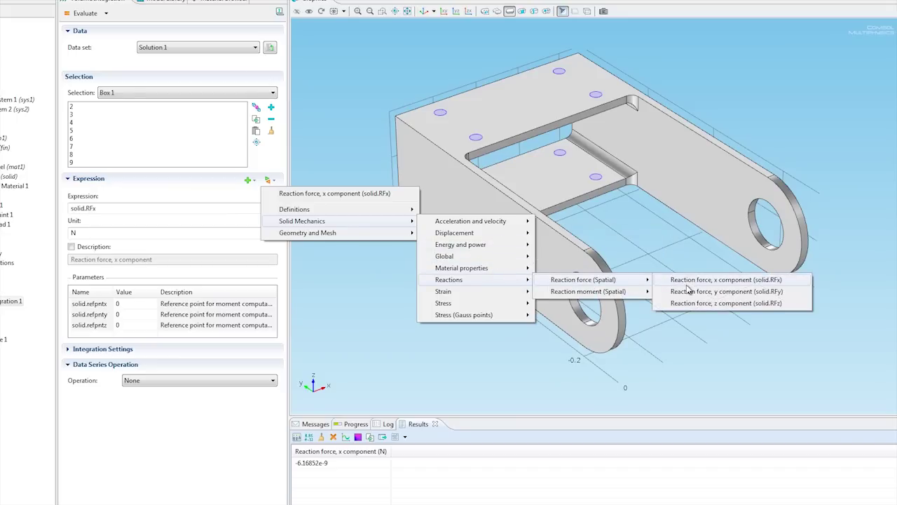
{"action": "left_click", "coordinate": [691, 291]}
{"action": "left_click", "coordinate": [91, 14]}
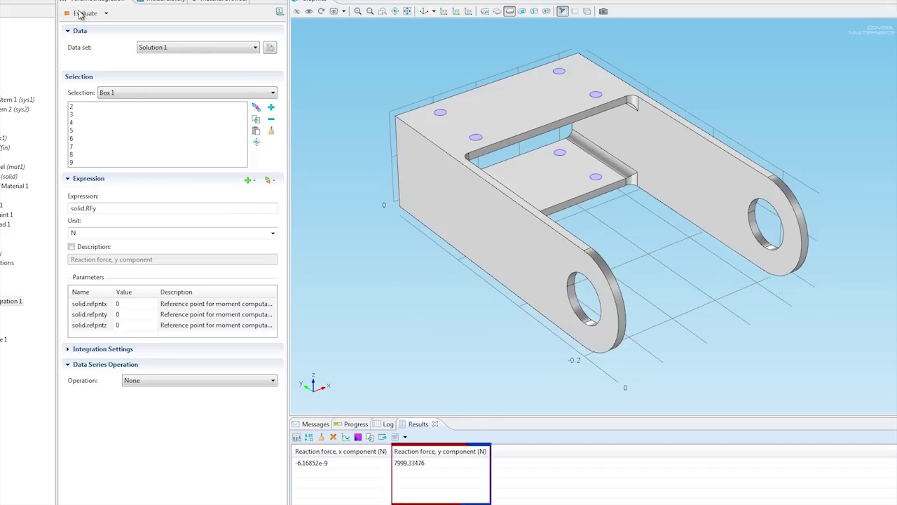
{"action": "left_click", "coordinate": [134, 211]}
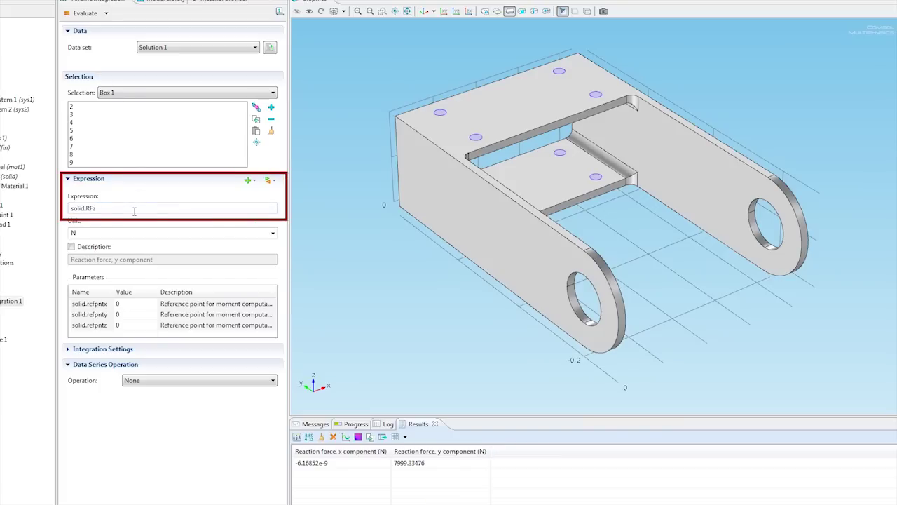
{"action": "left_click", "coordinate": [84, 13]}
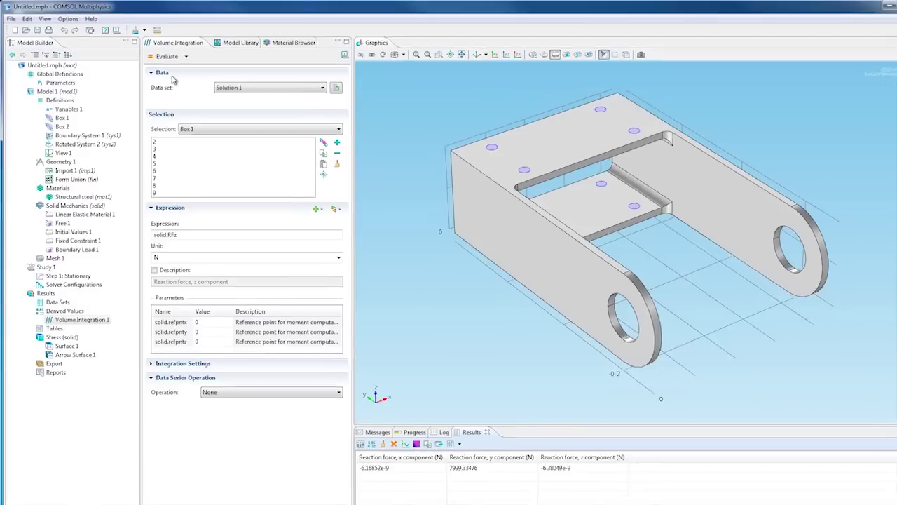
Step: Enable Continuation on Step 1: Stationary, sweeping theta0 over range(0,45[deg],180[deg])
{"action": "left_click", "coordinate": [80, 294]}
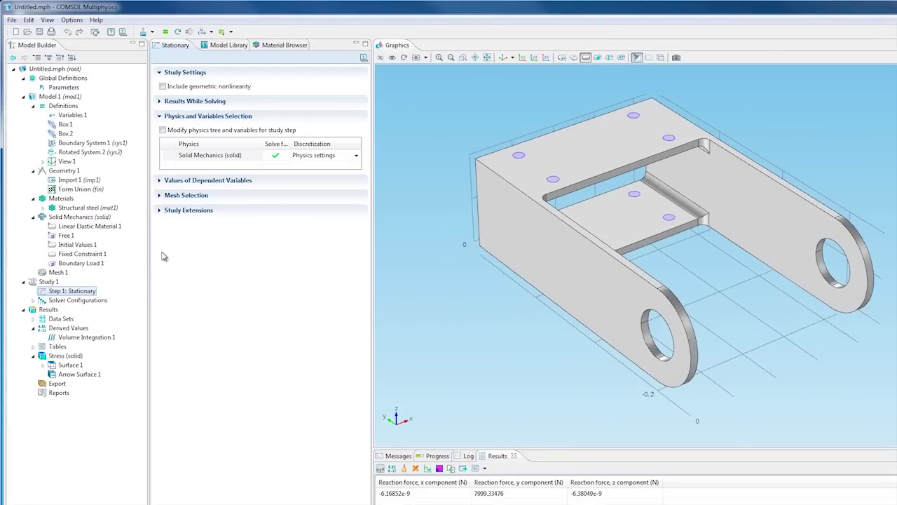
{"action": "left_click", "coordinate": [159, 211]}
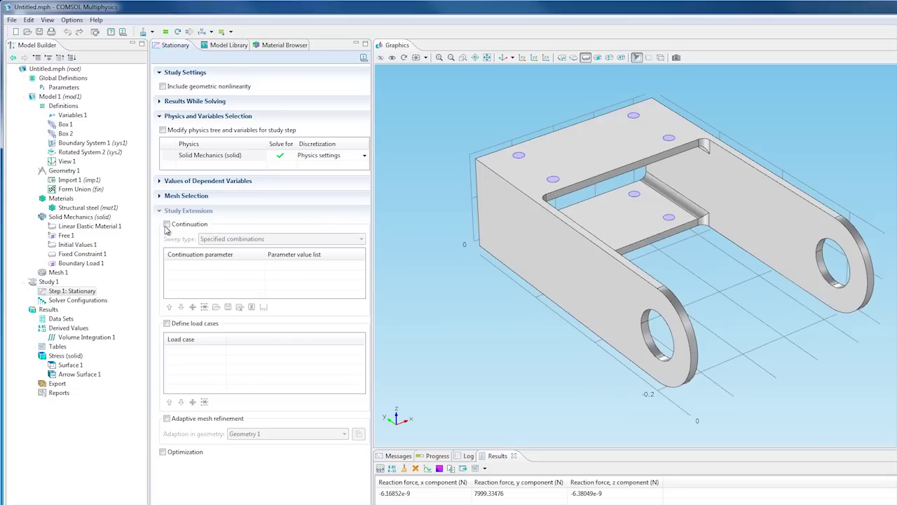
{"action": "left_click", "coordinate": [167, 224]}
{"action": "left_click", "coordinate": [192, 308]}
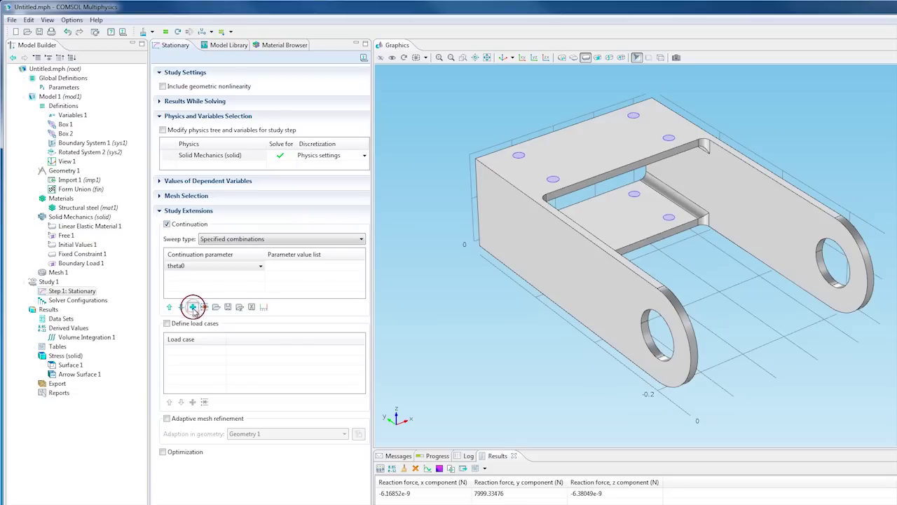
{"action": "left_click", "coordinate": [264, 307]}
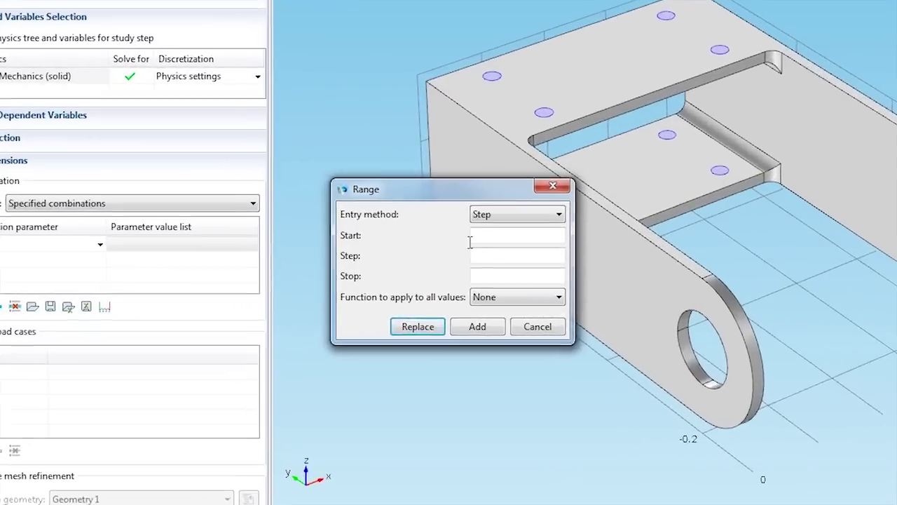
{"action": "left_click", "coordinate": [551, 261]}
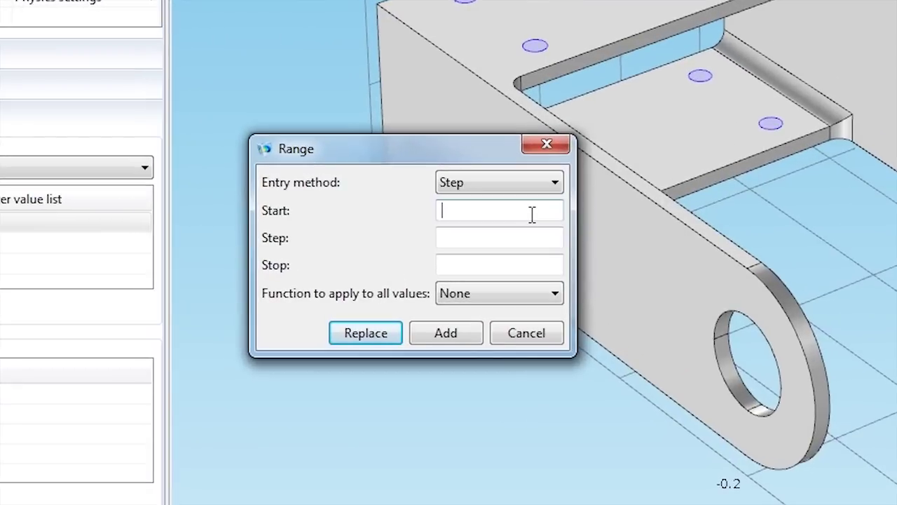
{"action": "type", "text": "0"}
{"action": "key", "text": "Tab"}
{"action": "type", "text": "45"}
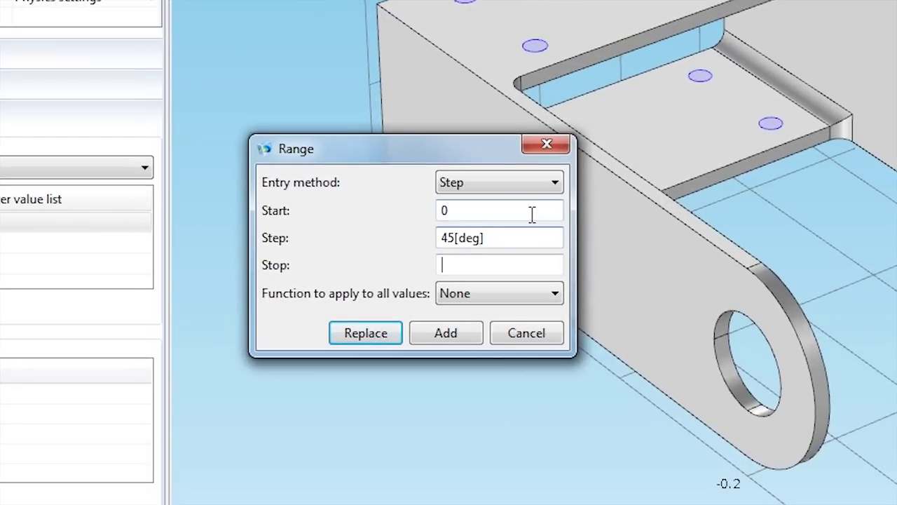
{"action": "type", "text": "80[deg"}
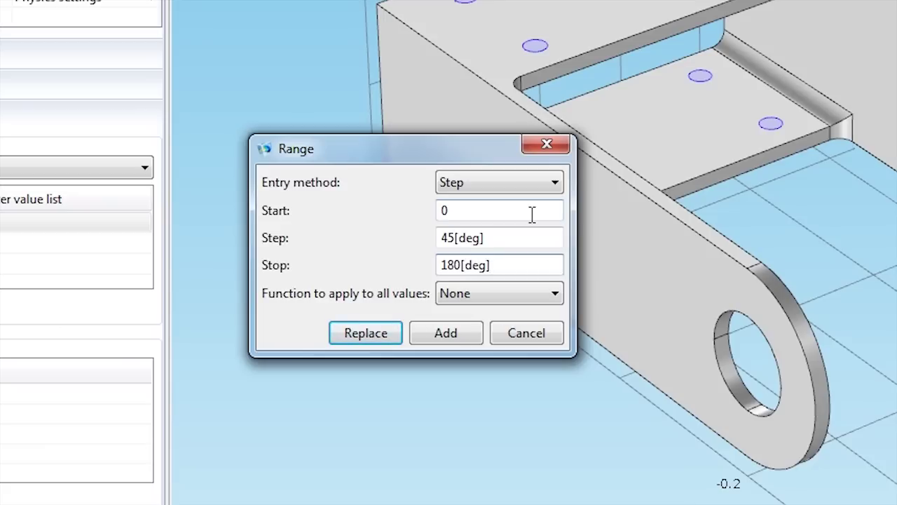
{"action": "left_click", "coordinate": [381, 338]}
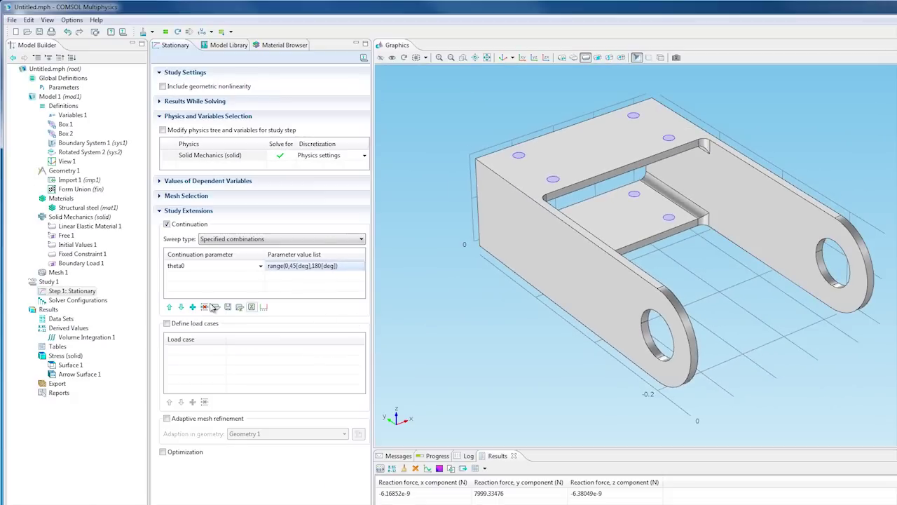
Step: Compute the theta0 sweep and plot the von Mises stress for theta0 = 0
{"action": "right_click", "coordinate": [70, 281]}
{"action": "left_click", "coordinate": [84, 291]}
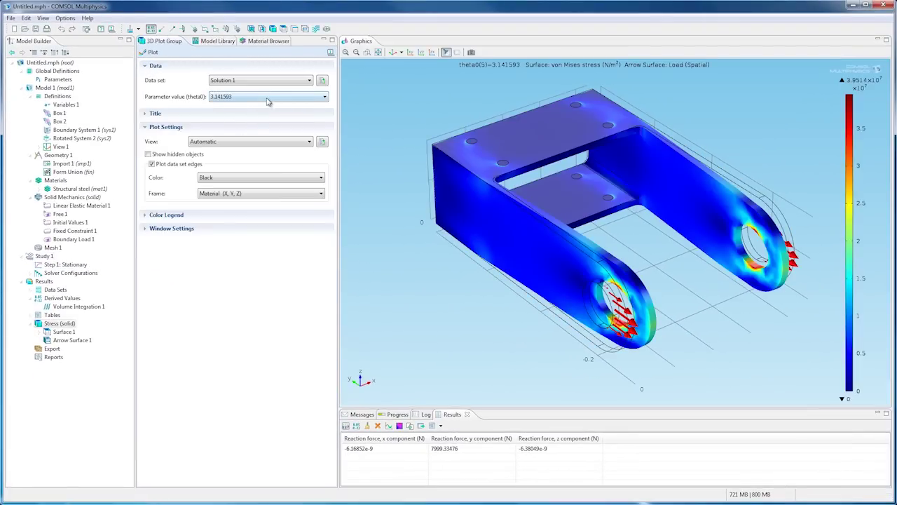
{"action": "left_click", "coordinate": [267, 102]}
{"action": "left_click", "coordinate": [262, 104]}
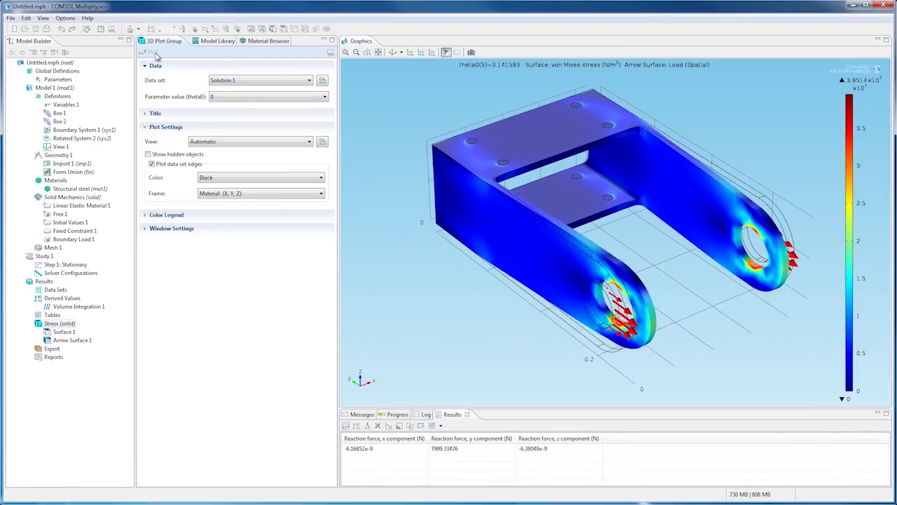
{"action": "left_click", "coordinate": [155, 54]}
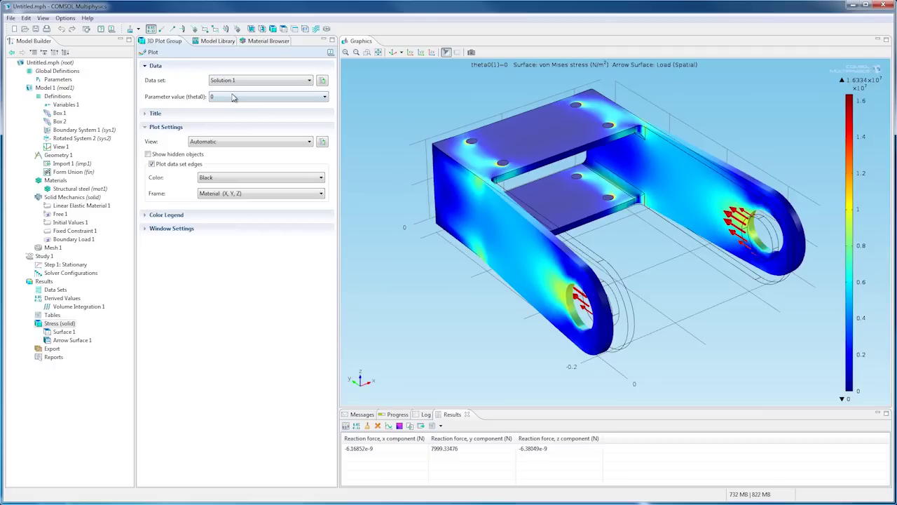
Step: Replot the von Mises stress for theta0 = 1.570796
{"action": "left_click", "coordinate": [234, 98]}
{"action": "left_click", "coordinate": [243, 121]}
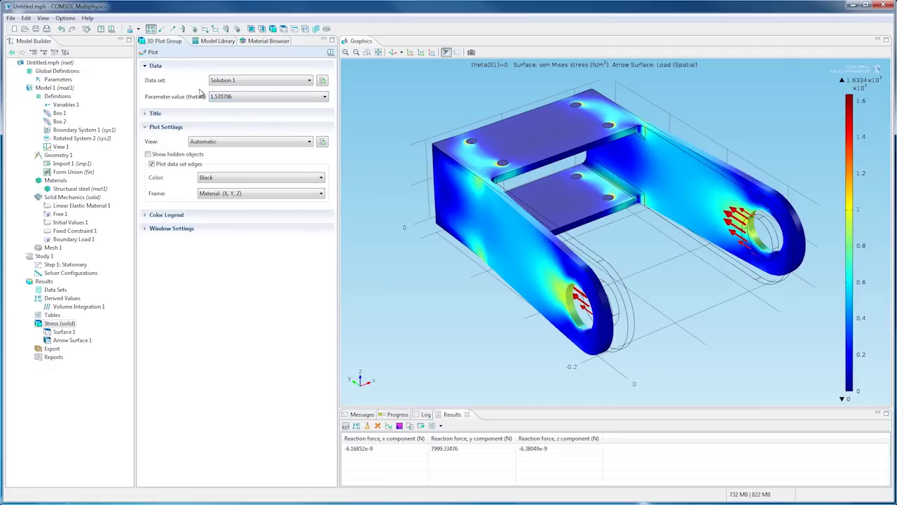
{"action": "left_click", "coordinate": [150, 52]}
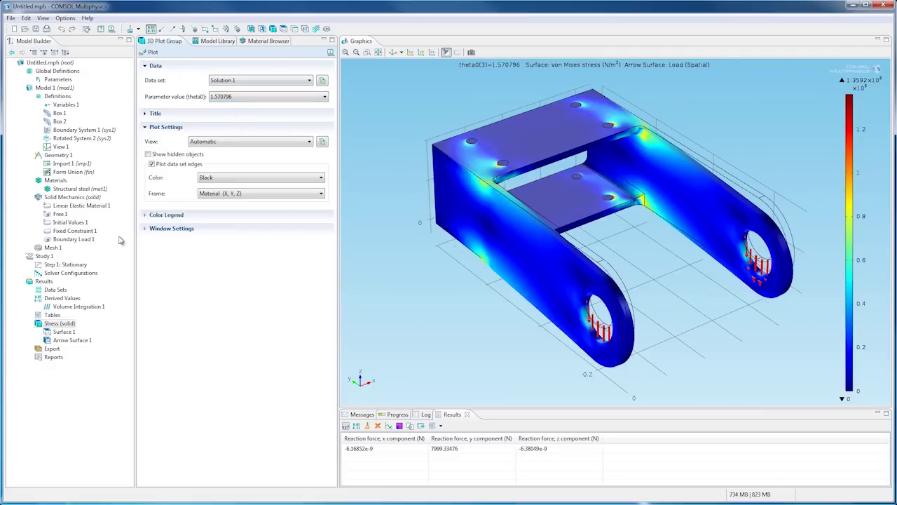
Step: Add a second Volume Integration of reaction forces over Box 1 and evaluate it for every theta0
{"action": "right_click", "coordinate": [73, 298]}
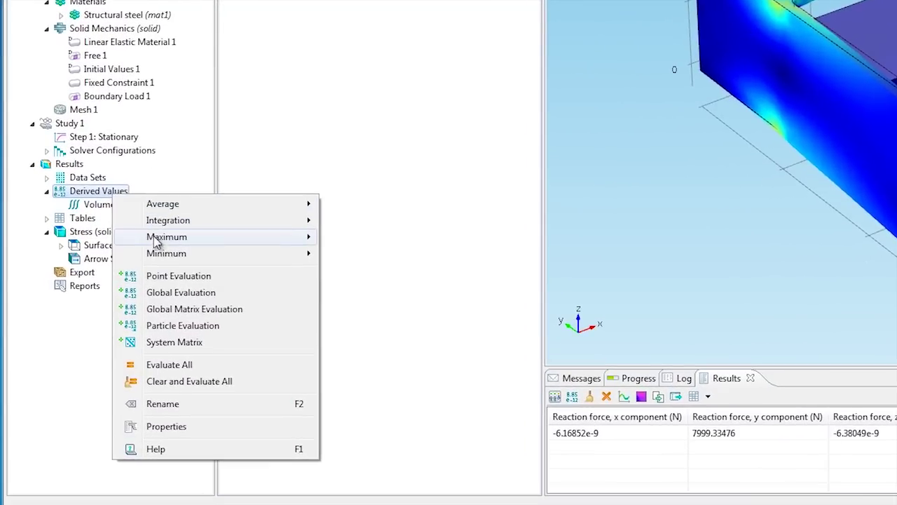
{"action": "mouse_move", "coordinate": [256, 220]}
{"action": "left_click", "coordinate": [357, 221]}
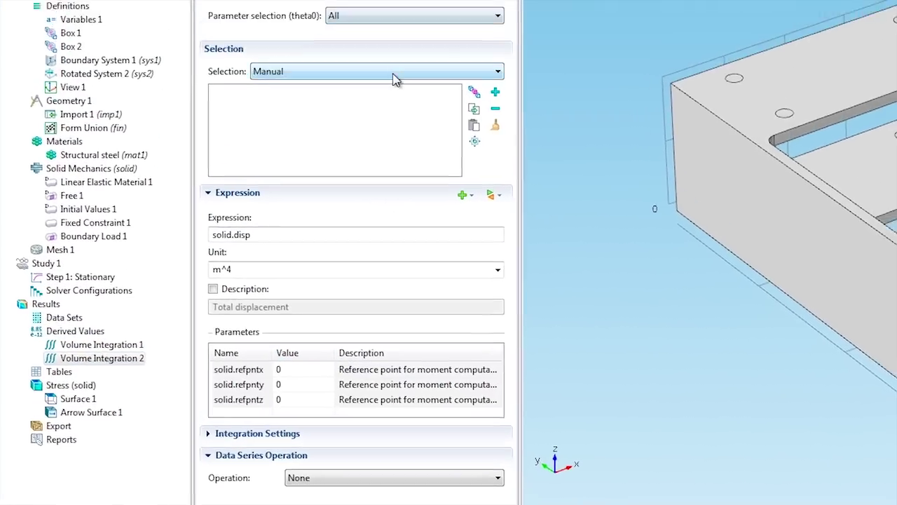
{"action": "left_click", "coordinate": [391, 77]}
{"action": "left_click", "coordinate": [374, 185]}
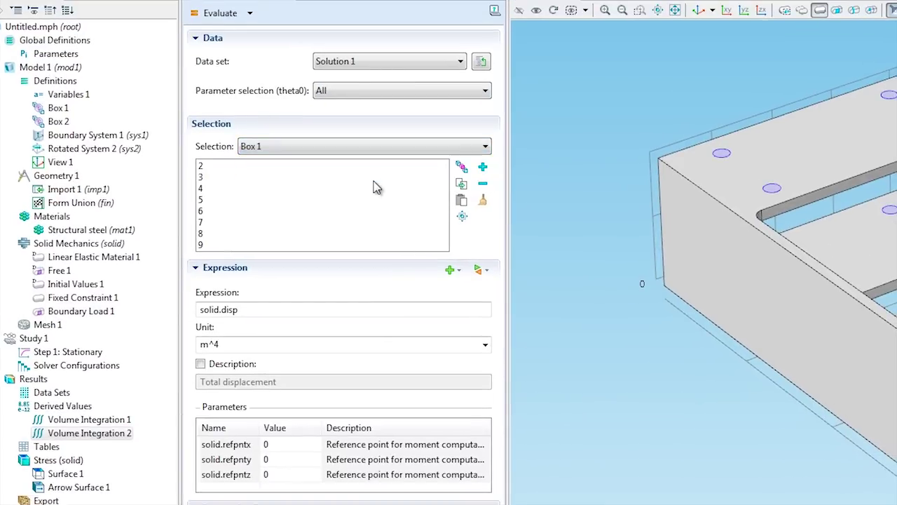
{"action": "left_click", "coordinate": [481, 270]}
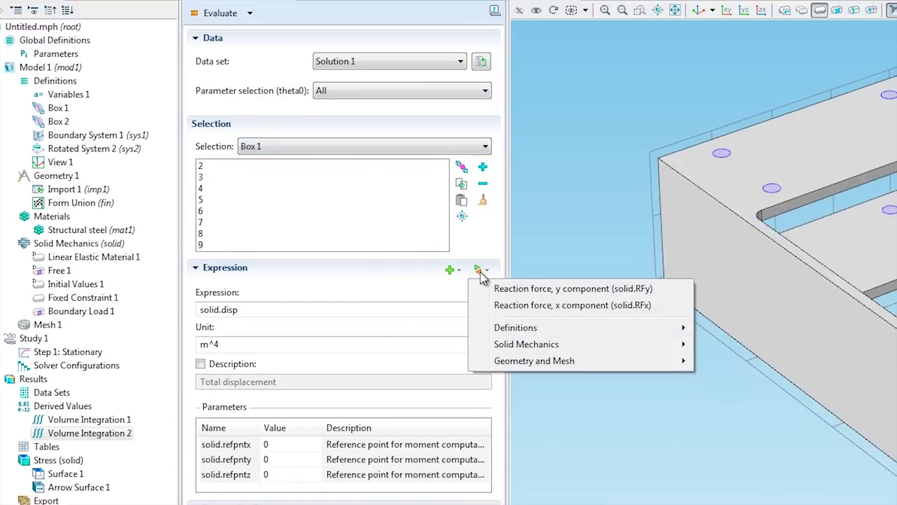
{"action": "left_click", "coordinate": [526, 305]}
{"action": "left_click", "coordinate": [197, 13]}
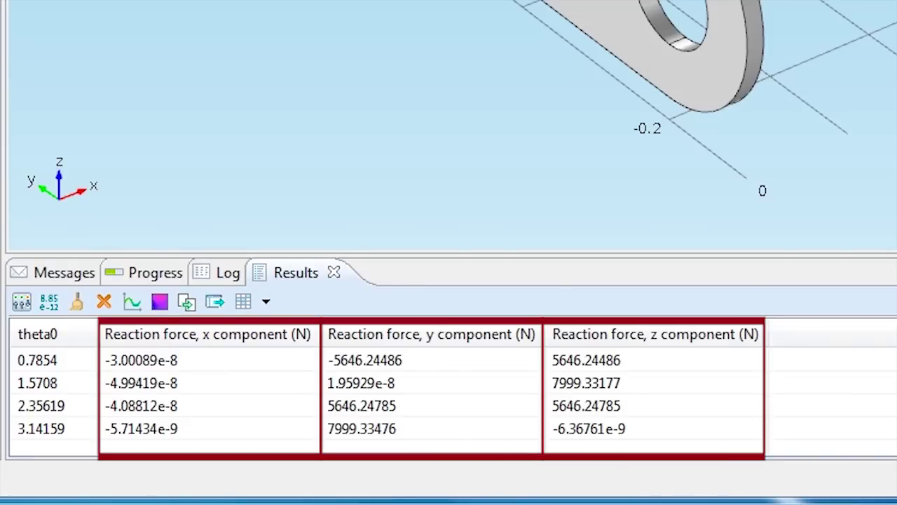
Step: Plot Table 2's reaction forces against theta0 as a line graph
{"action": "left_click_drag", "start_coordinate": [431, 256], "coordinate": [431, 171]}
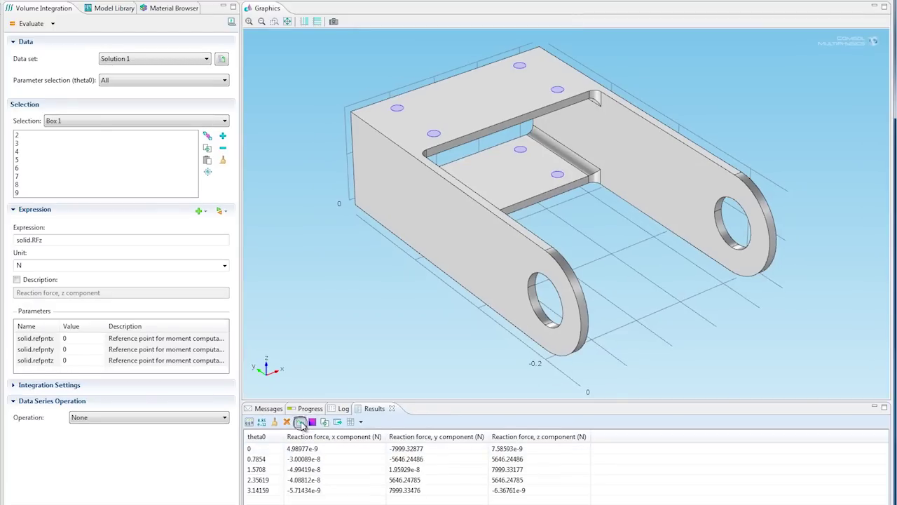
{"action": "left_click", "coordinate": [300, 421]}
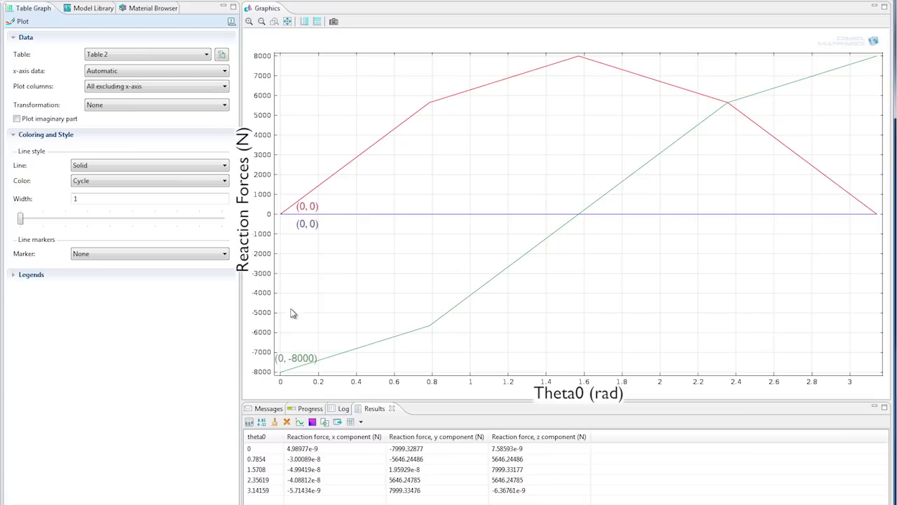
{"action": "left_click", "coordinate": [14, 274]}
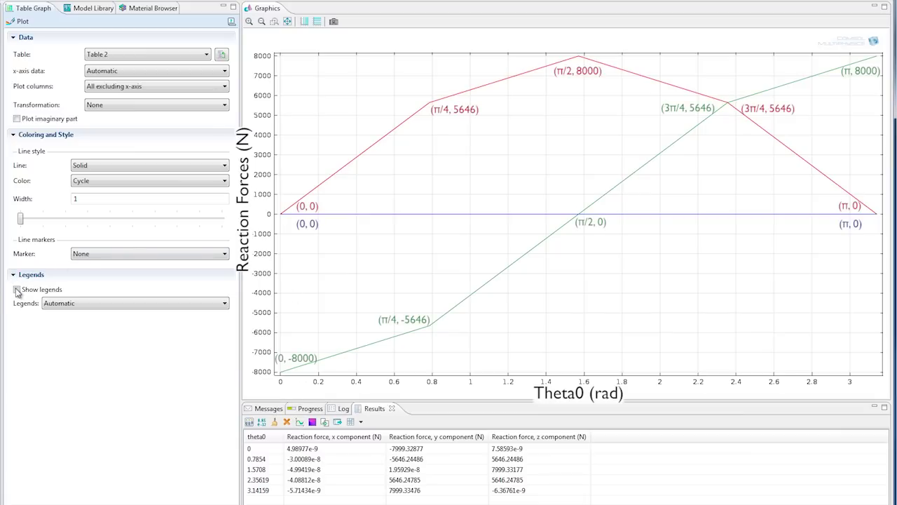